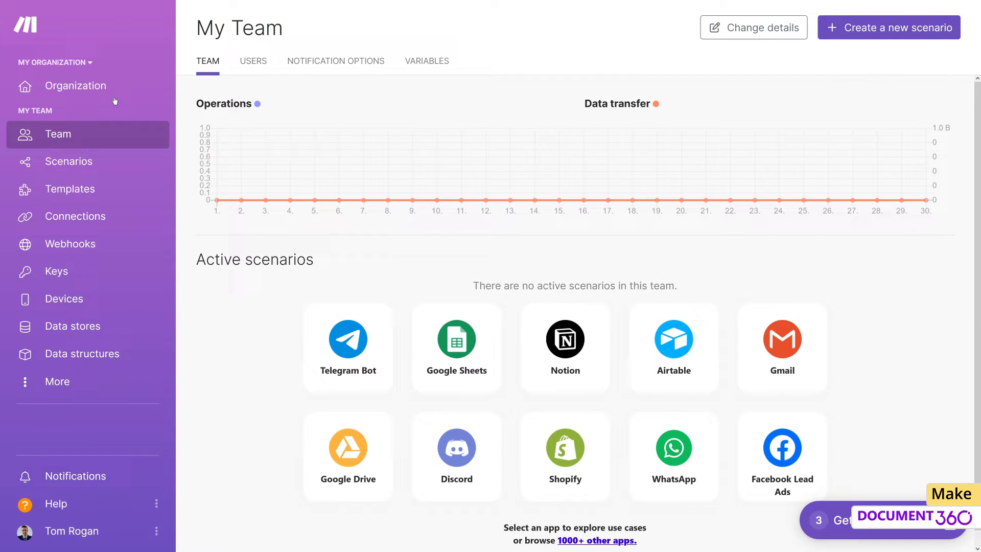
# - Start a new scenario with a Document360 Append Text to Document module
pyautogui.click(112, 168)
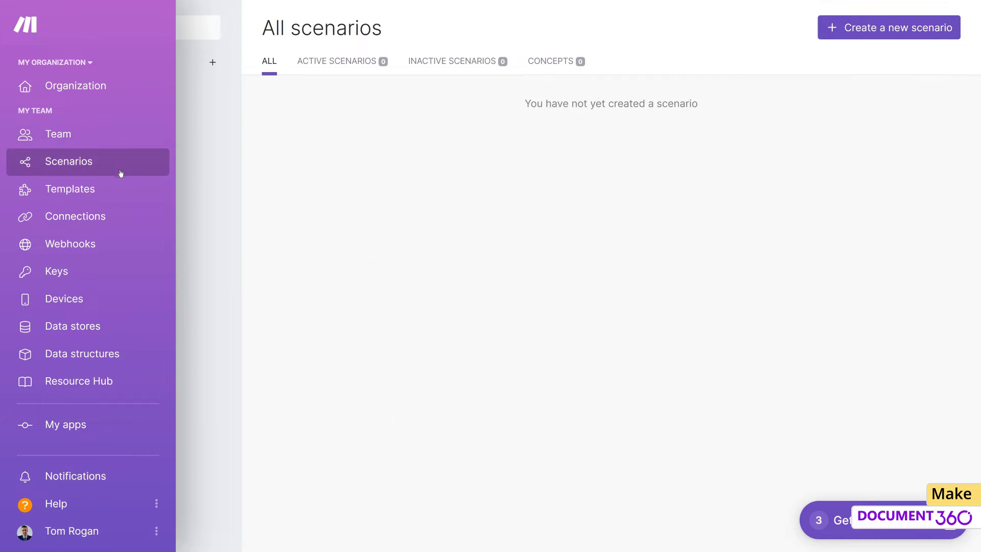
pyautogui.click(865, 37)
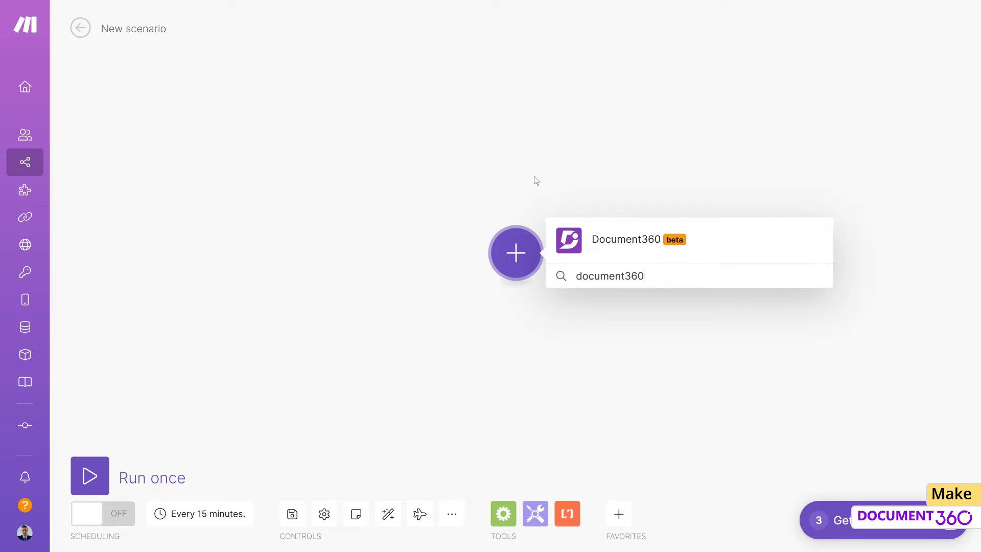
pyautogui.click(646, 239)
pyautogui.click(648, 238)
# - Browse the app list for a next module and look through Botsify's available modules
pyautogui.click(551, 252)
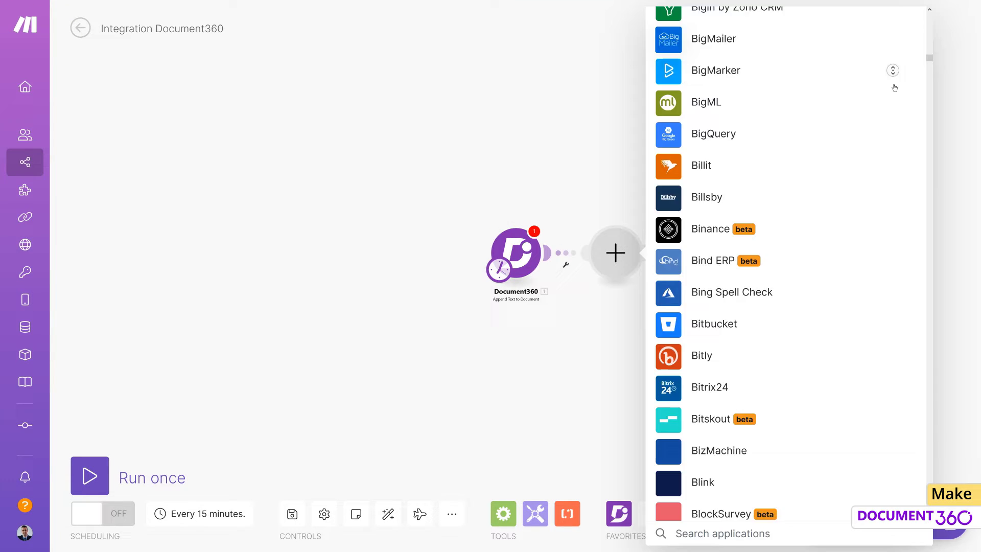
pyautogui.scroll(-9, 895, 88)
pyautogui.scroll(-5, 895, 88)
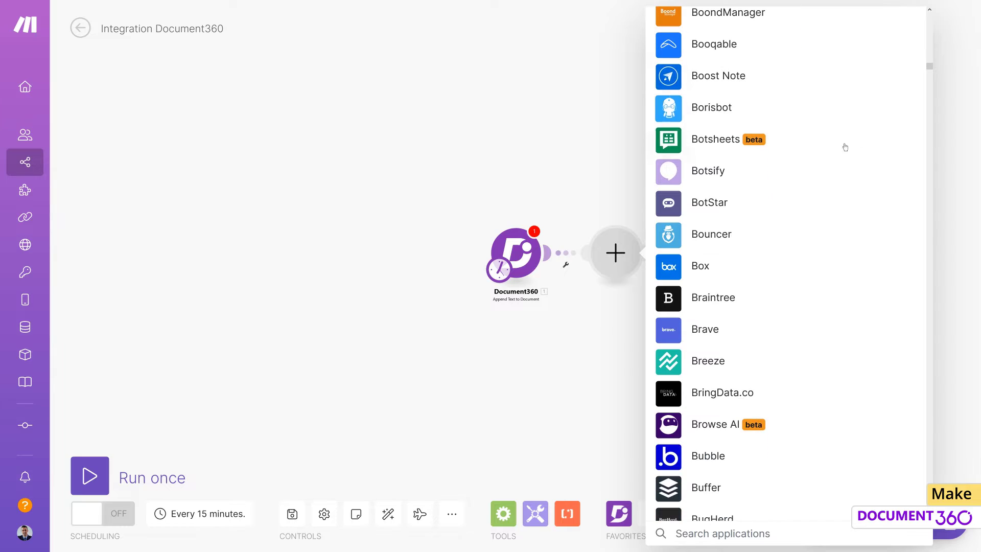
pyautogui.click(719, 174)
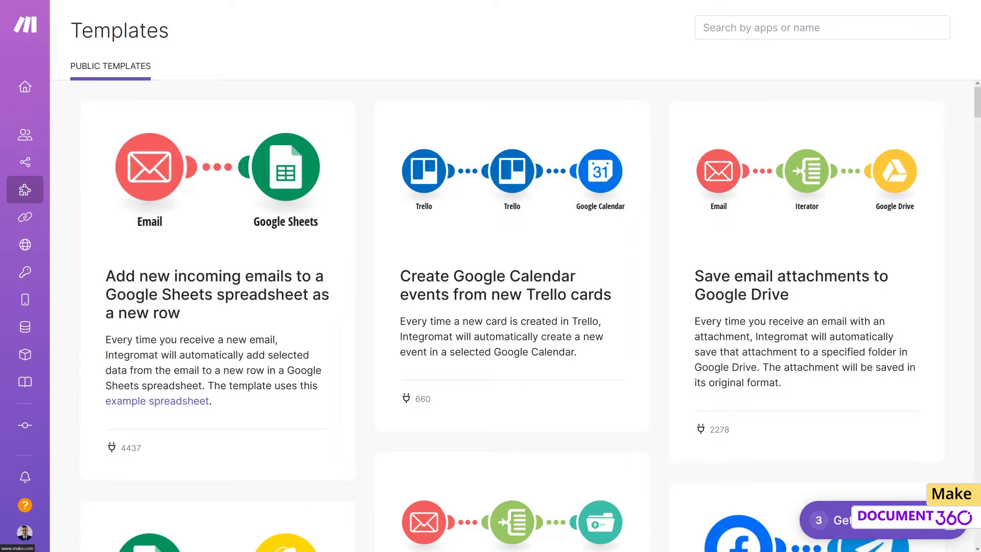
pyautogui.scroll(-7, 491, 307)
pyautogui.scroll(-17, 511, 307)
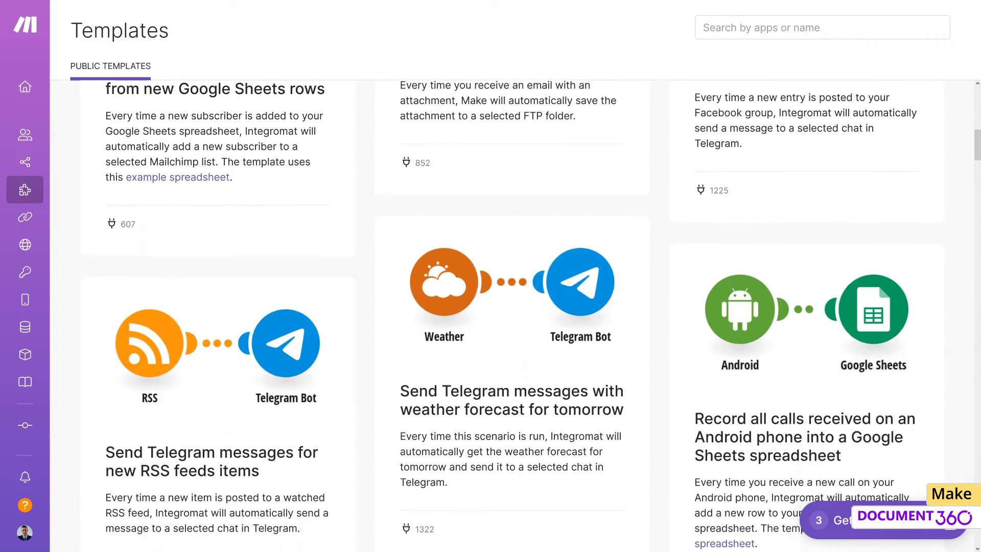
pyautogui.scroll(-18, 511, 307)
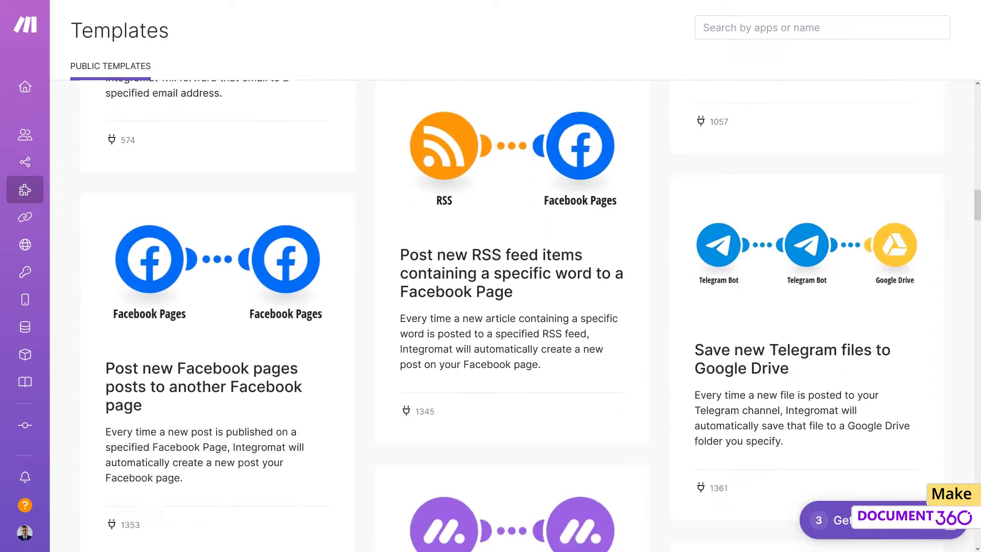
pyautogui.scroll(-12, 958, 126)
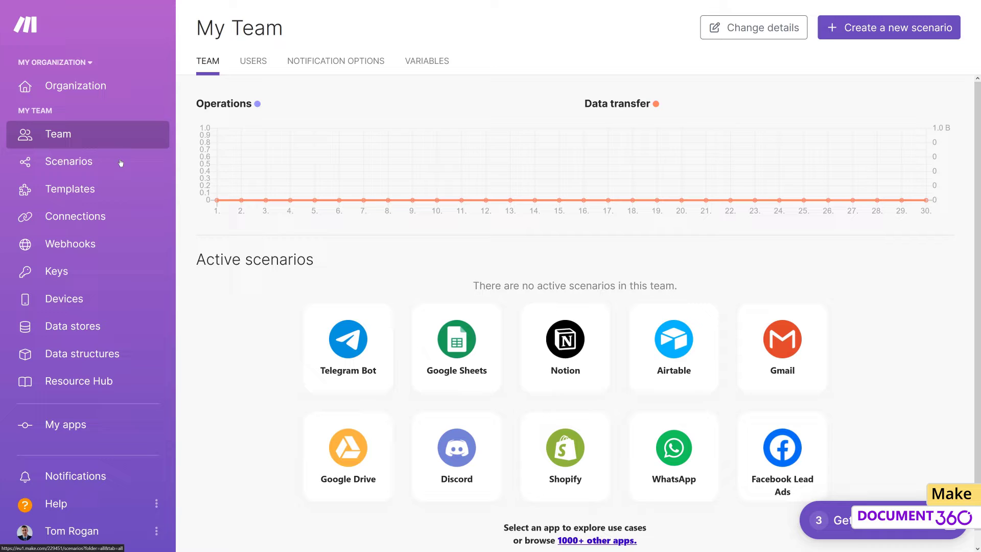
# - Add a bold paragraph 'In any integration solution, there is a need for the organization to build an end-to-...' below Business Process Monitor
pyautogui.click(114, 168)
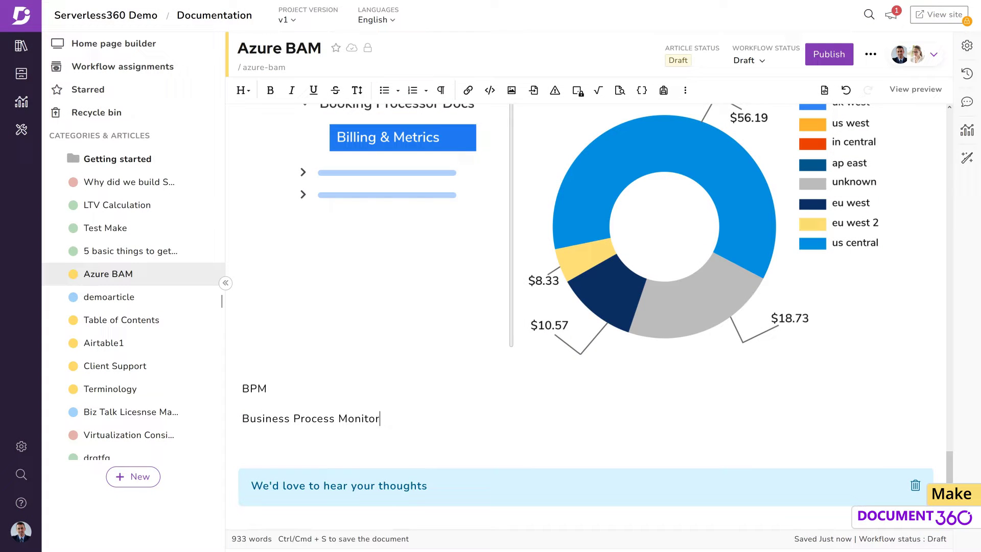
pyautogui.press('Return')
pyautogui.write('In any integration solution, there is a need for the organization to build an end-to-end traceability')
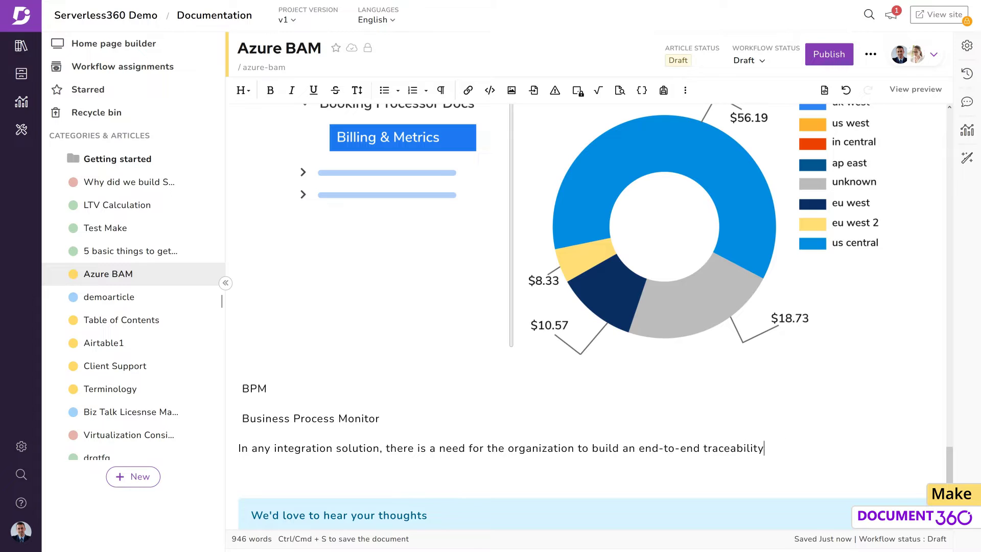
pyautogui.write('/monitoring solution that can be used by business users.')
pyautogui.hotkey('ctrl', 'shift', 'Up')
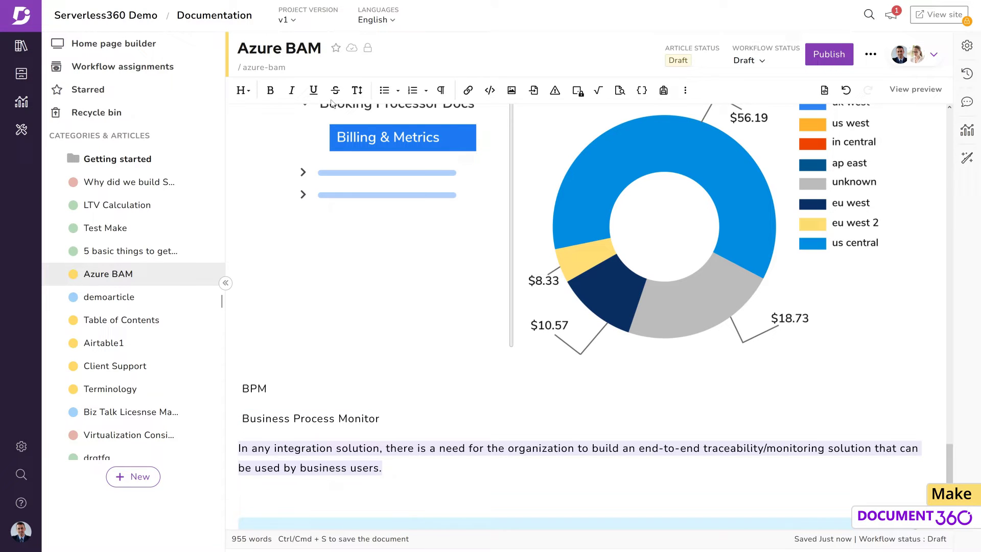
pyautogui.click(270, 90)
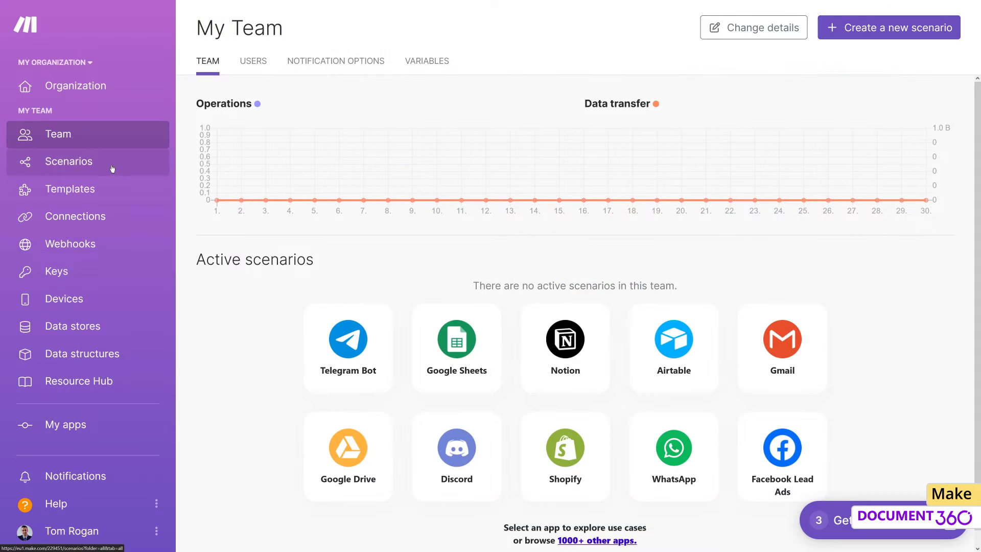
# - Create a scenario with a Document360 Watch New Articles trigger, adding a new webhook and connection
pyautogui.click(109, 169)
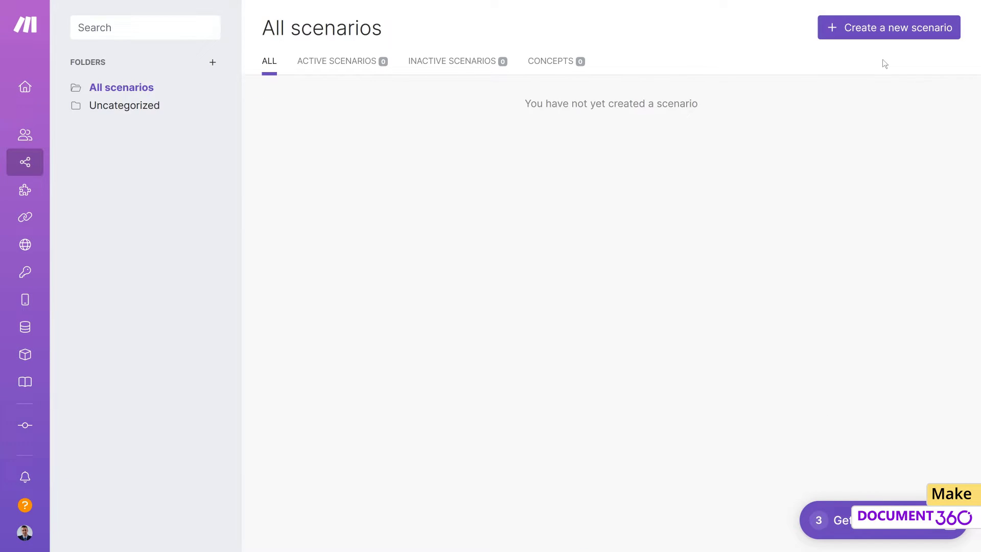
pyautogui.click(887, 30)
pyautogui.click(517, 253)
pyautogui.write('doc')
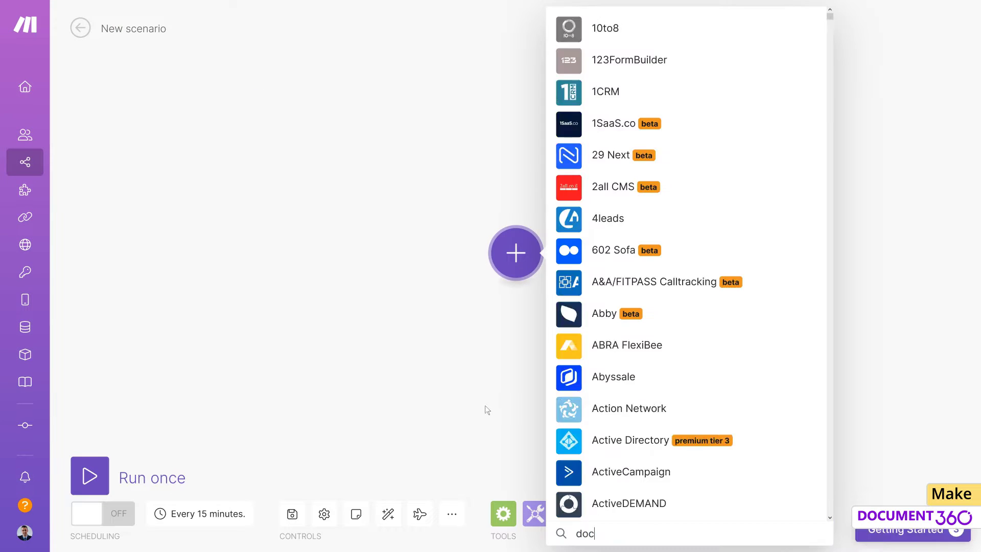
pyautogui.write('ument')
pyautogui.click(637, 31)
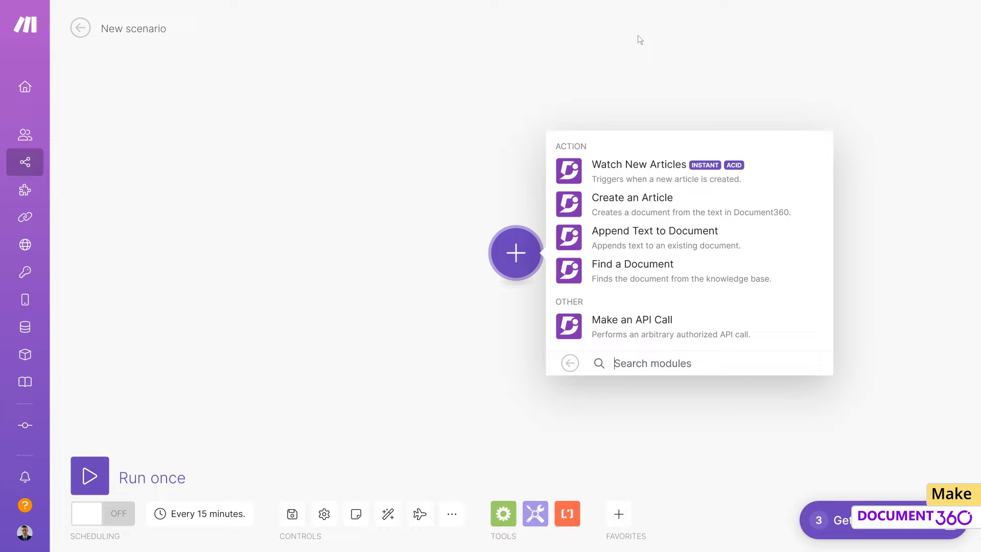
pyautogui.click(660, 171)
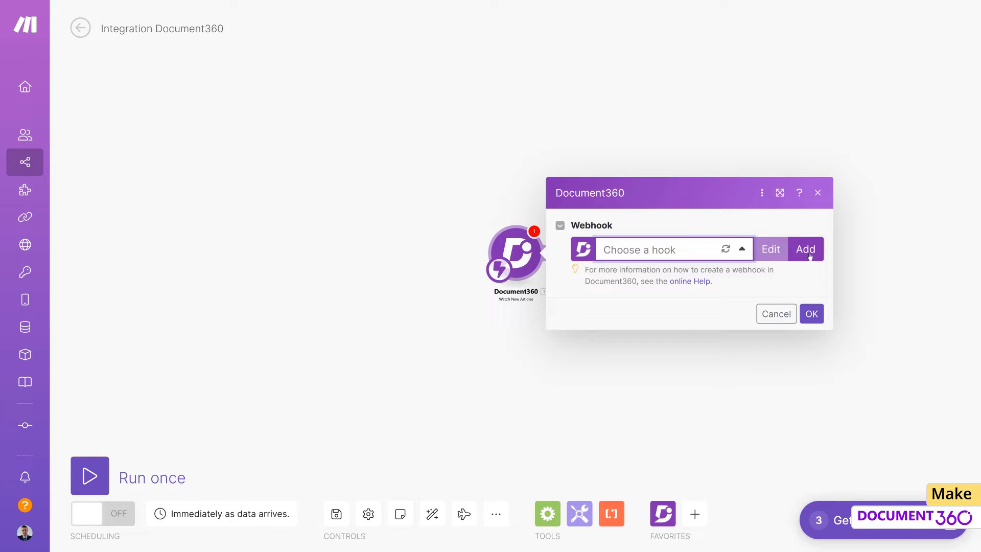
pyautogui.click(810, 252)
pyautogui.click(749, 277)
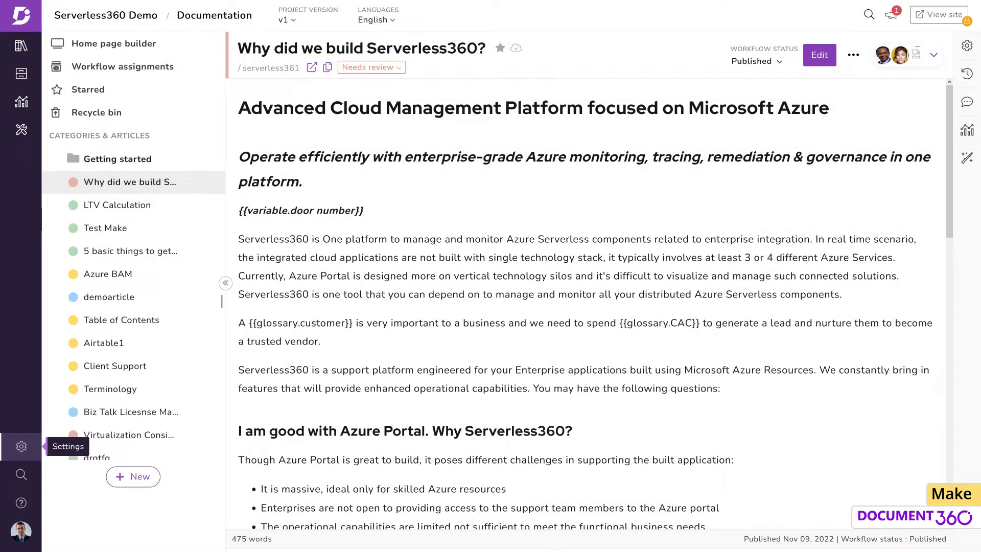
# - Generate and copy a Make API token under Document360's Team collaboration extensions
pyautogui.click(22, 445)
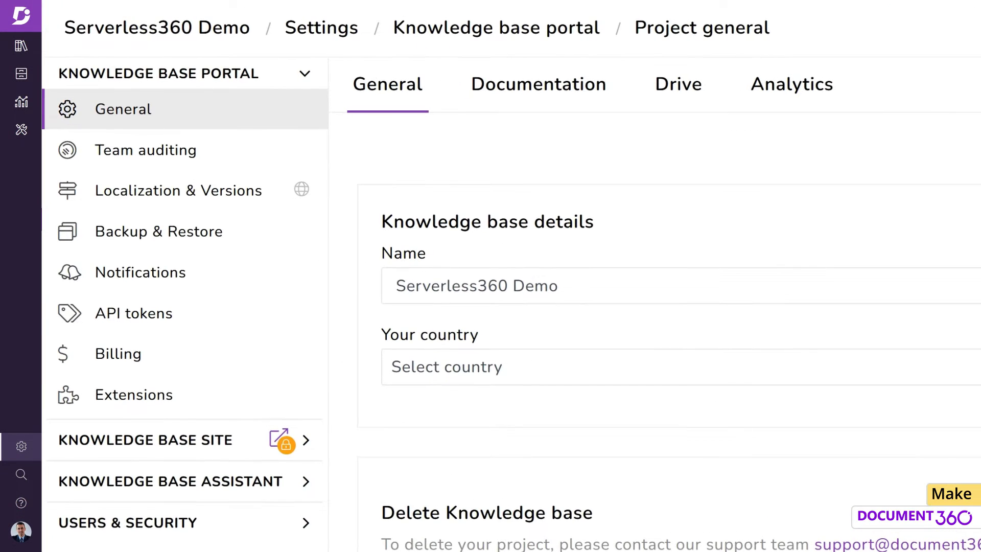
pyautogui.click(174, 397)
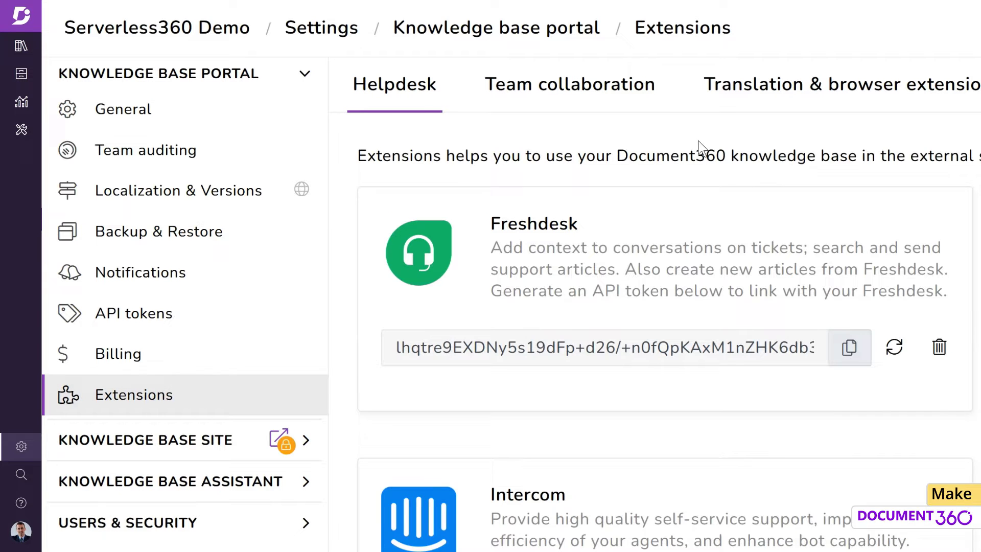
pyautogui.click(635, 86)
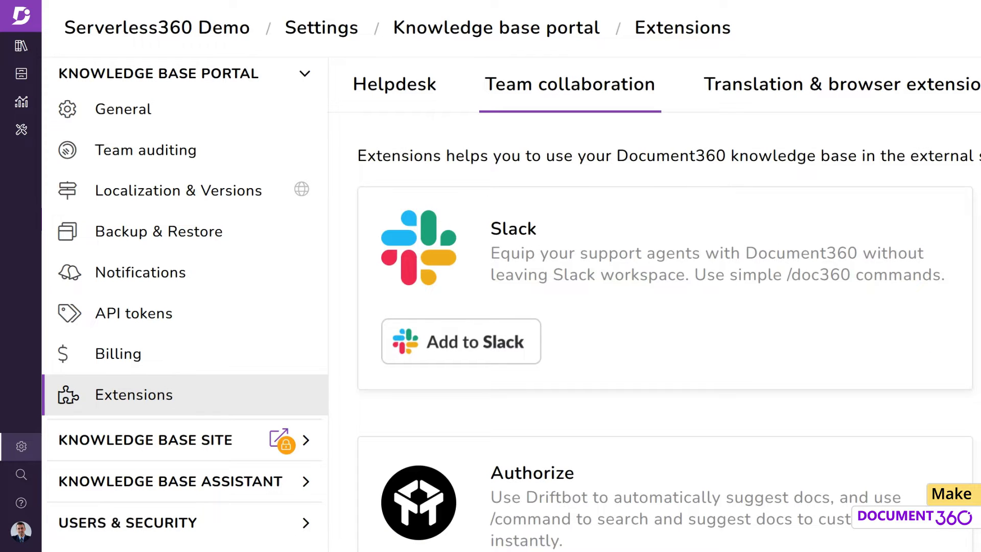
pyautogui.scroll(-6, 665, 307)
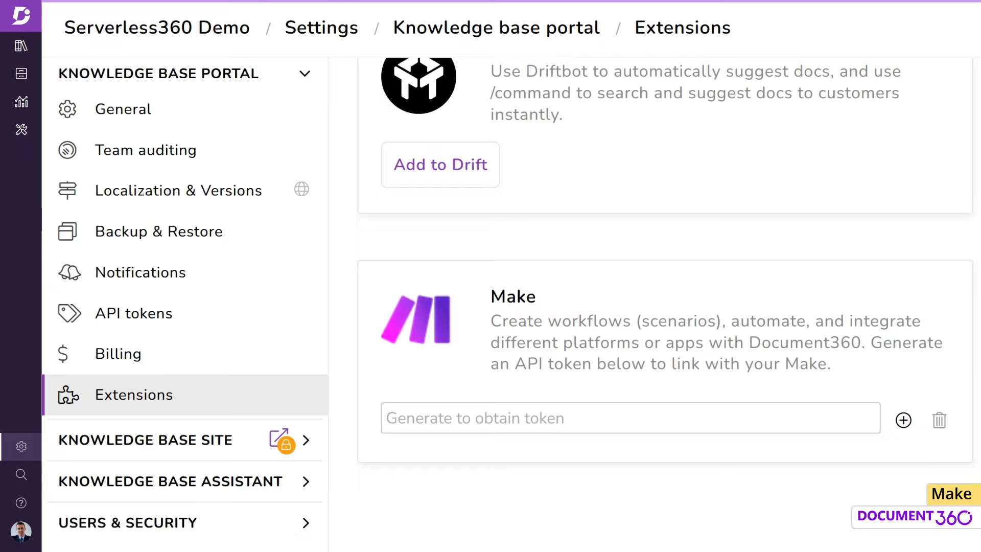
pyautogui.click(903, 423)
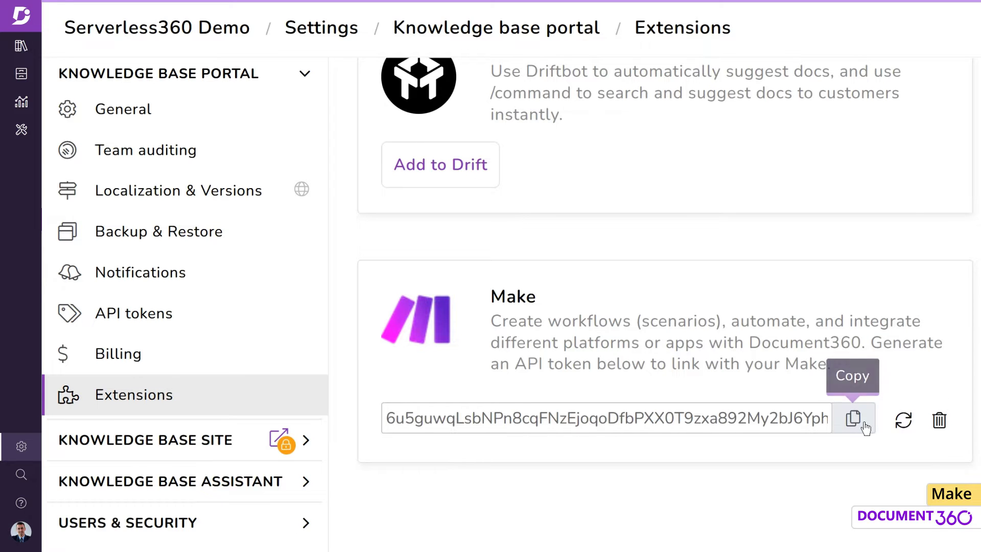
pyautogui.click(862, 425)
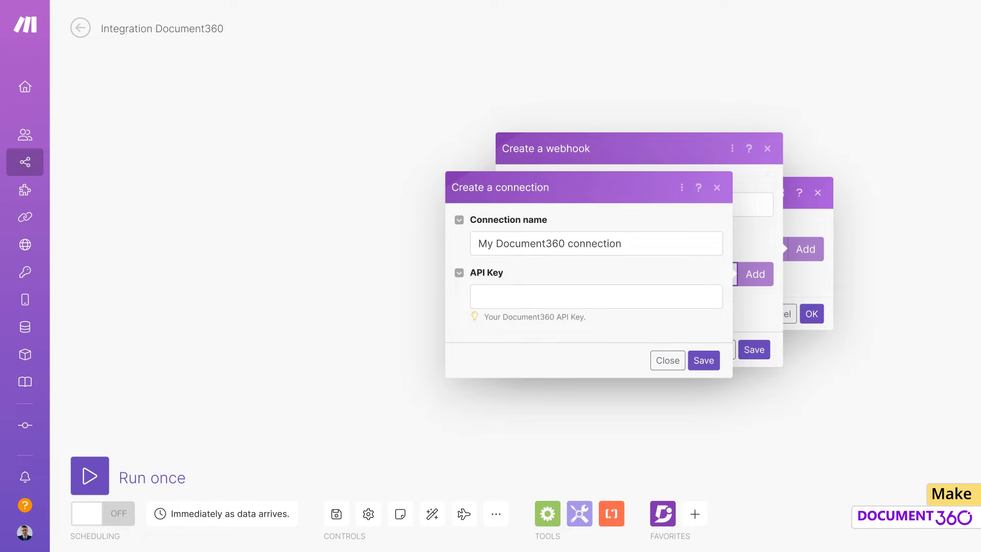
# - Paste the token as the API key and save the Document360 connection and webhook
pyautogui.click(685, 297)
pyautogui.hotkey('ctrl', 'v')
pyautogui.click(703, 361)
pyautogui.click(753, 350)
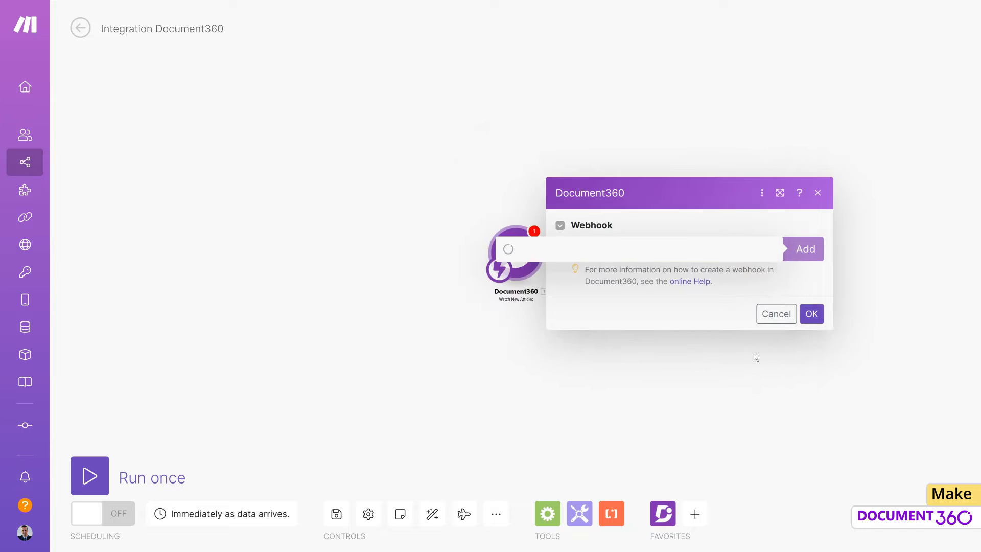
pyautogui.click(812, 333)
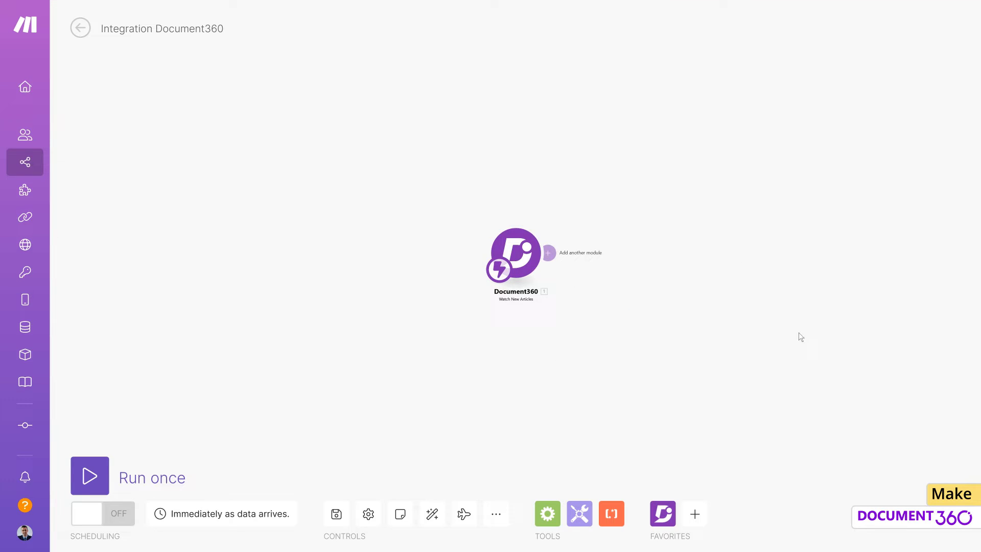
# - Add a Google Docs Create a Document module after the Document360 trigger
pyautogui.click(551, 254)
pyautogui.write('google doc')
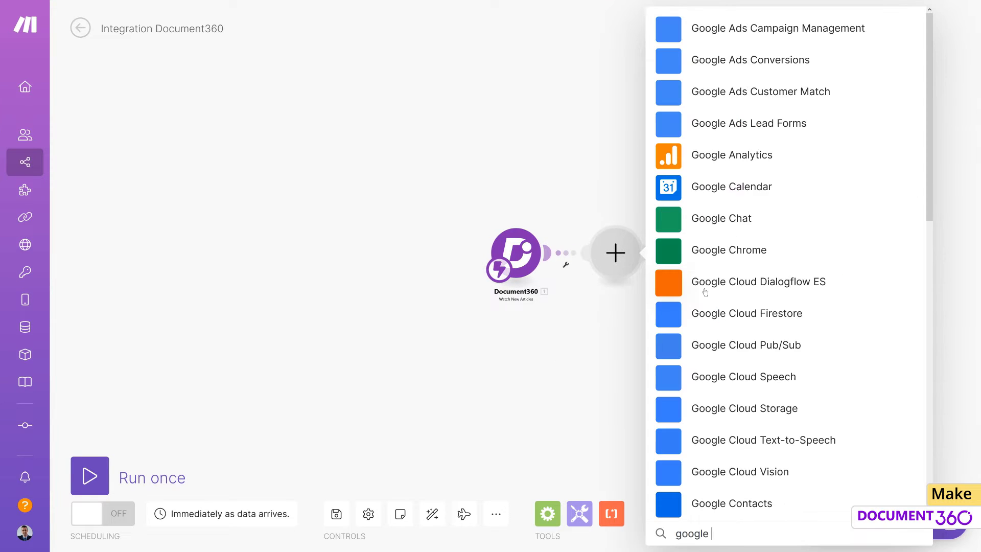
pyautogui.click(746, 197)
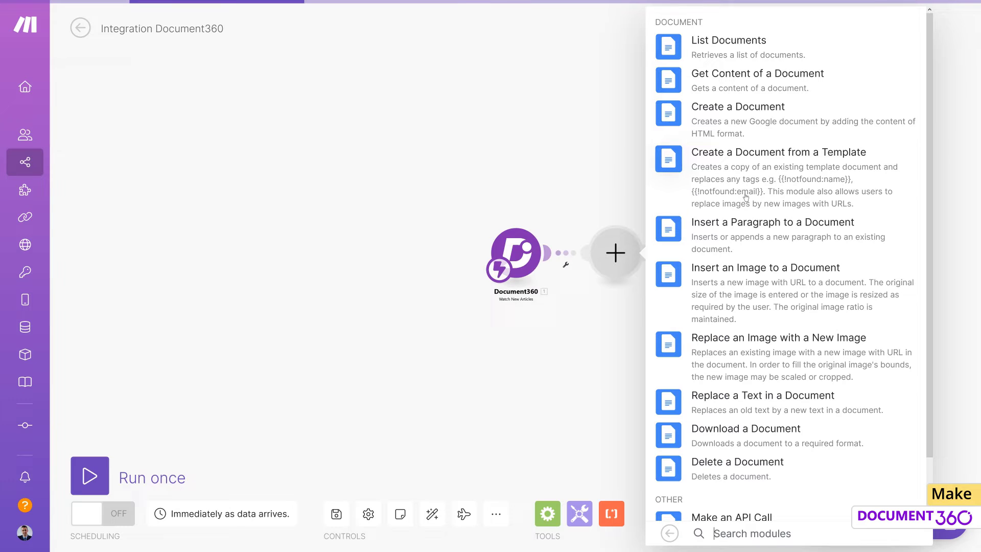
pyautogui.click(753, 109)
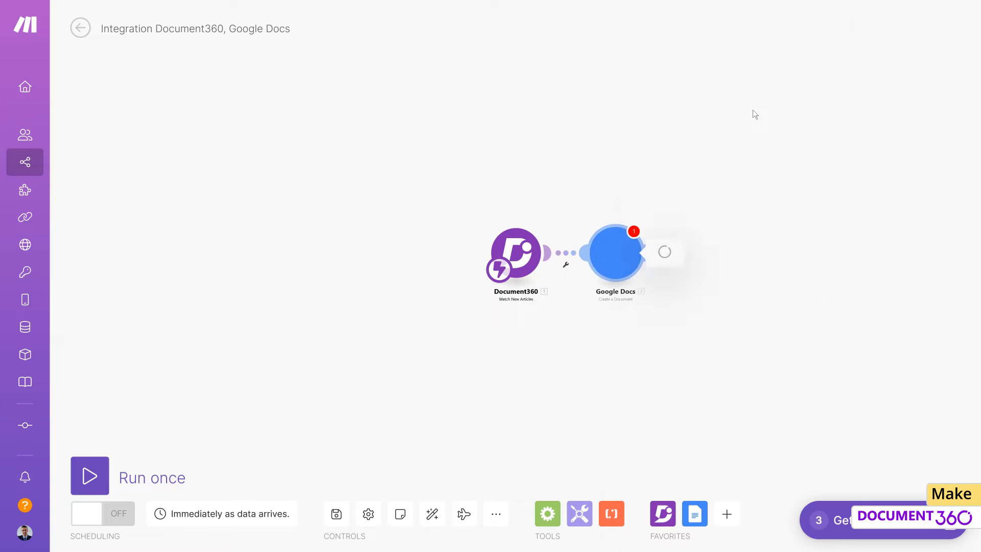
# - Connect a Google account and map the article Title to Name and Content to Content
pyautogui.click(906, 251)
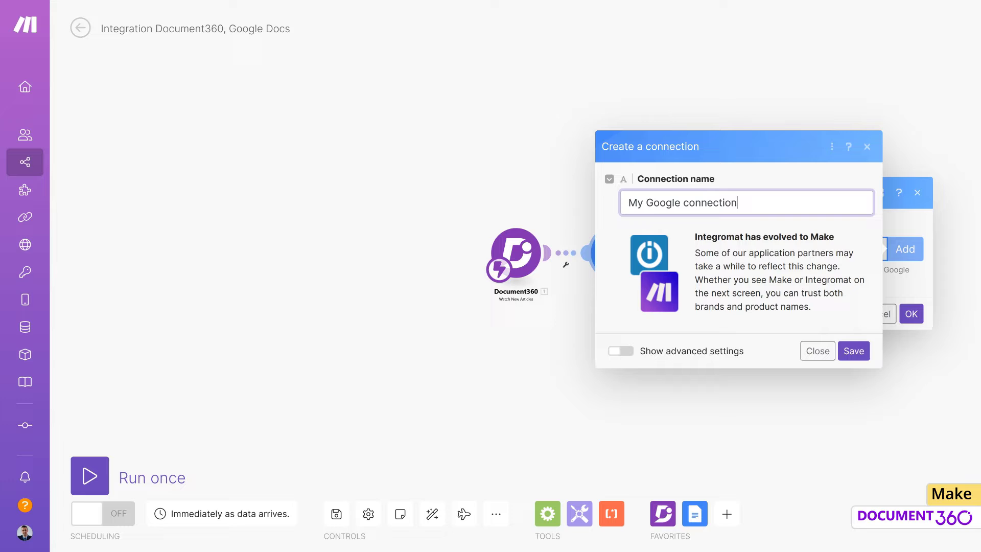
pyautogui.click(846, 351)
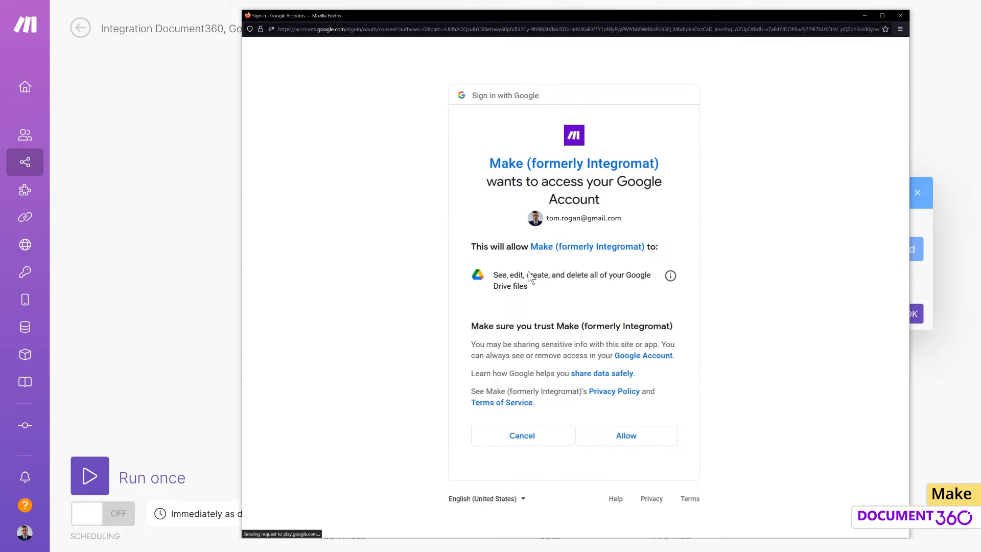
pyautogui.click(622, 437)
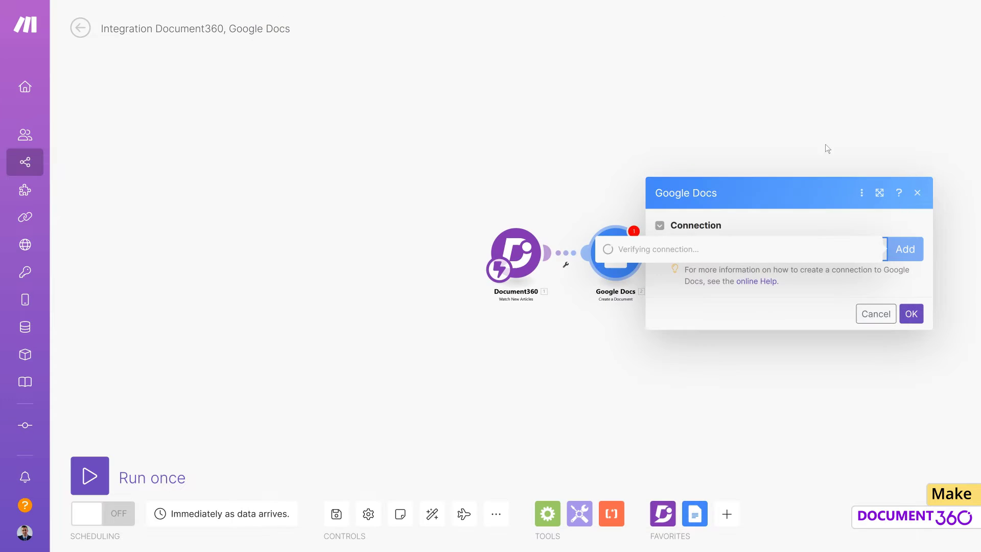
pyautogui.click(797, 206)
pyautogui.click(484, 196)
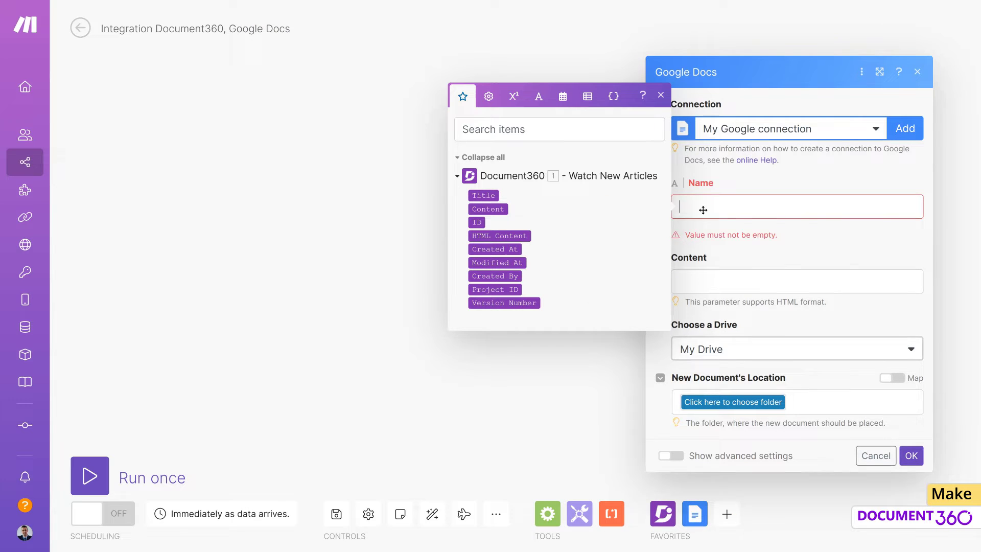
pyautogui.press('Tab')
pyautogui.moveTo(495, 259); pyautogui.dragTo(715, 261)
# - Save new docs to My Drive's Document360 article backup folder and confirm the module
pyautogui.click(906, 329)
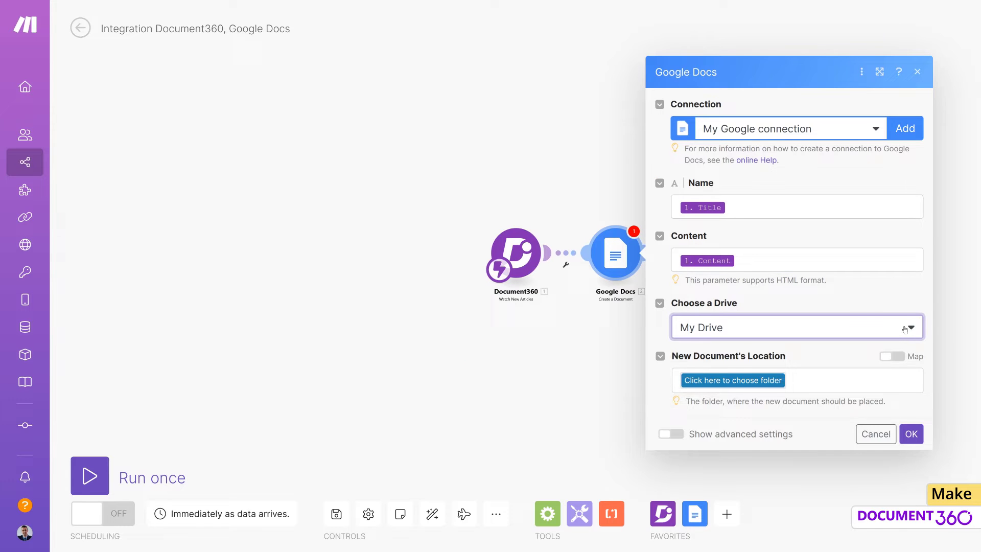
pyautogui.click(819, 345)
pyautogui.click(782, 382)
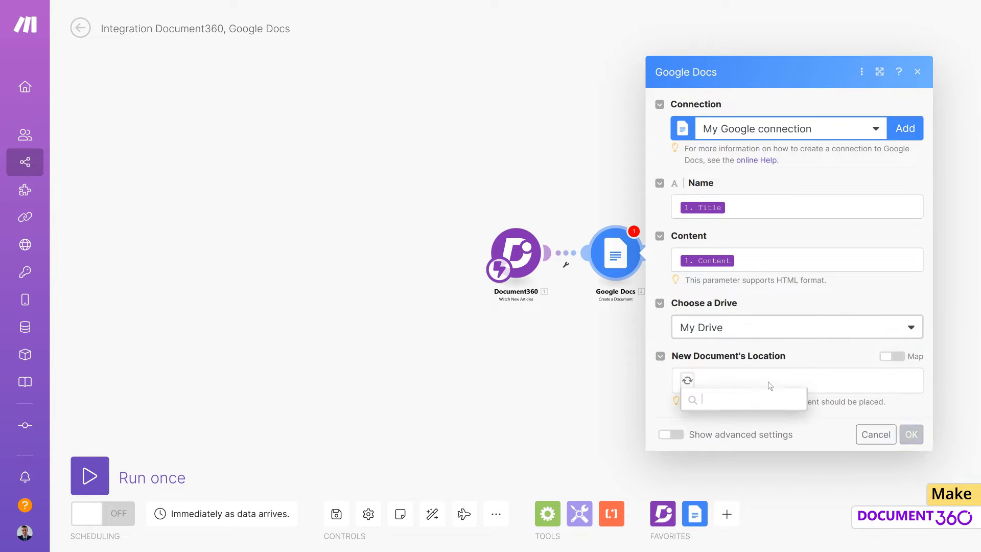
pyautogui.click(769, 453)
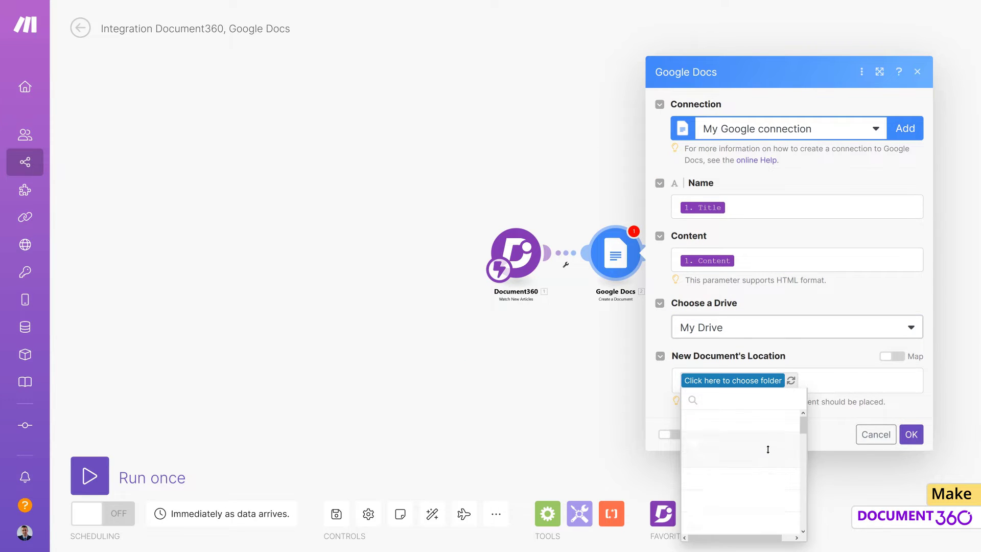
pyautogui.click(911, 435)
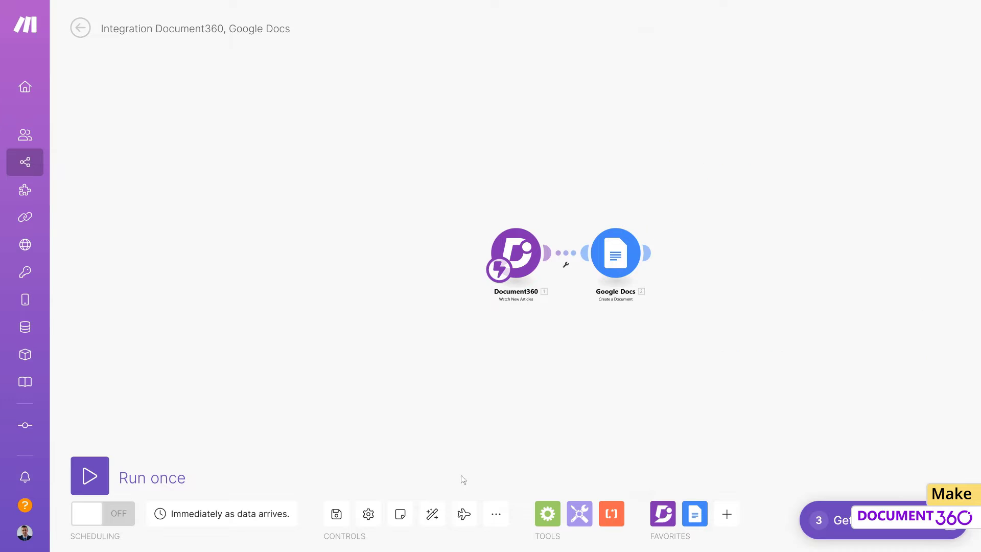
# - Save and run the scenario, then publish test article 'Testing Make/GoogleDocs integration' in Getting started
pyautogui.click(337, 515)
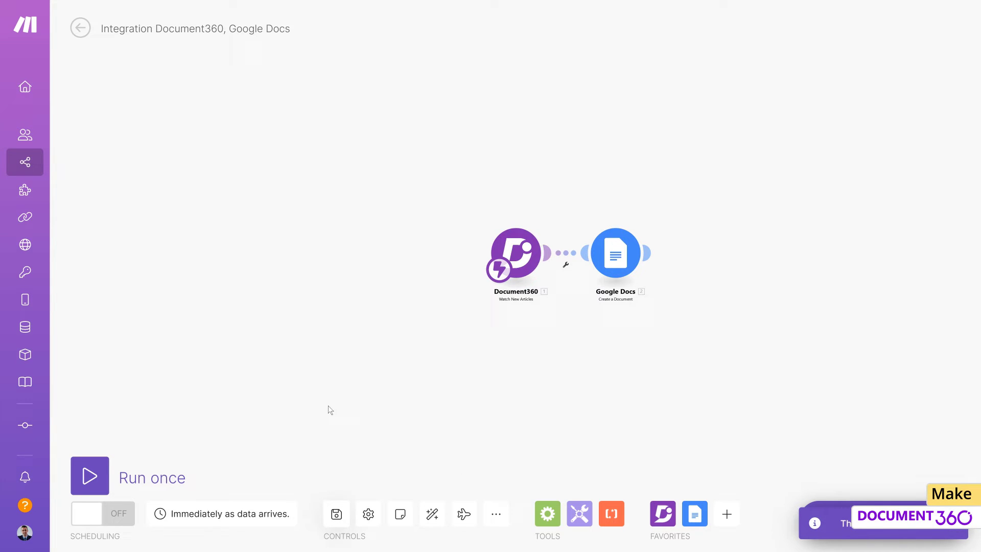
pyautogui.click(109, 476)
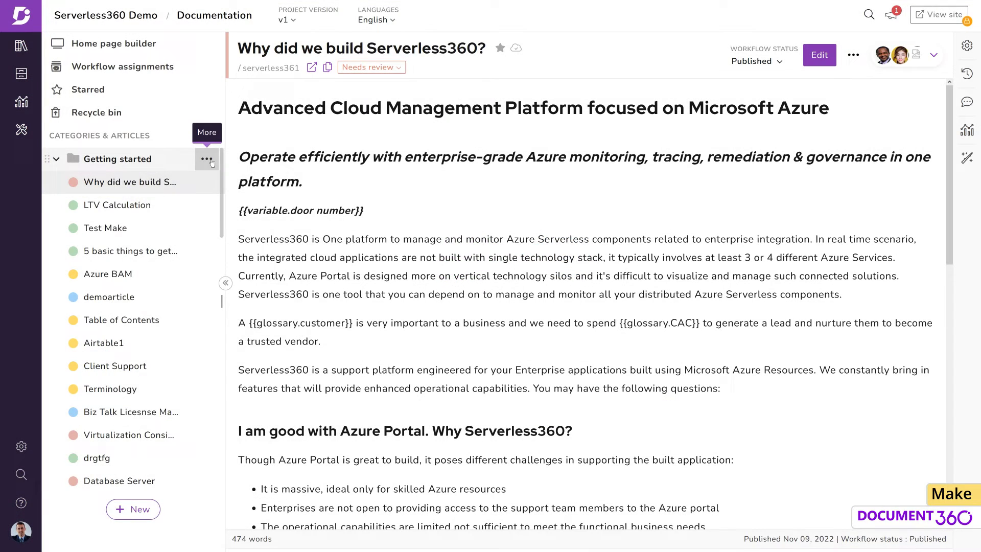
pyautogui.click(204, 159)
pyautogui.click(173, 191)
pyautogui.write('Testing Make/GoogleDocs integration')
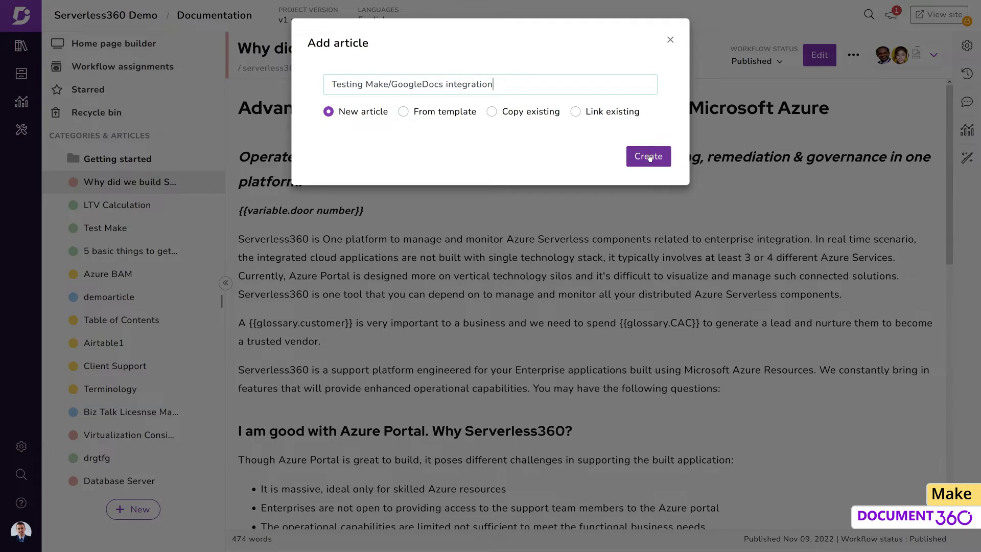
pyautogui.click(648, 155)
pyautogui.write('this is a test article')
pyautogui.click(843, 57)
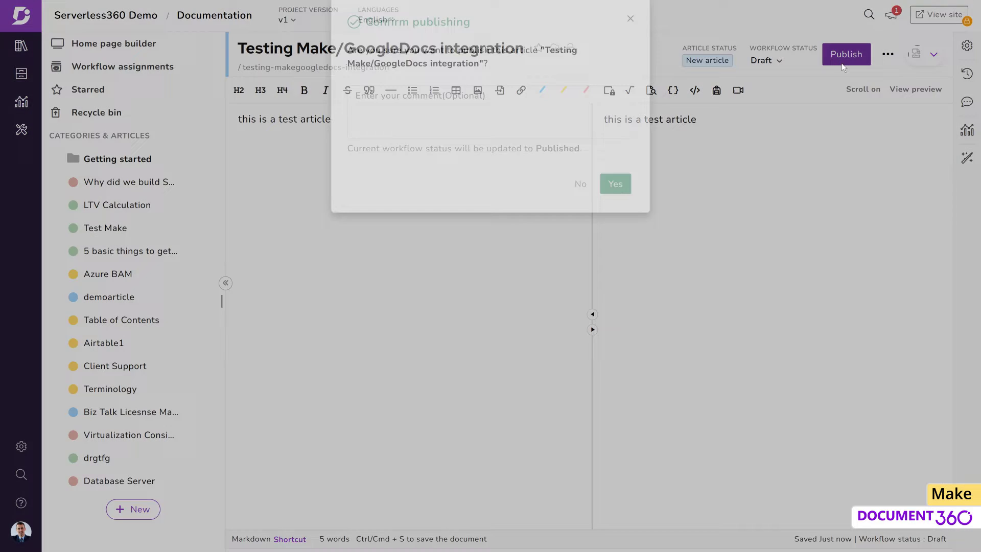
pyautogui.click(615, 205)
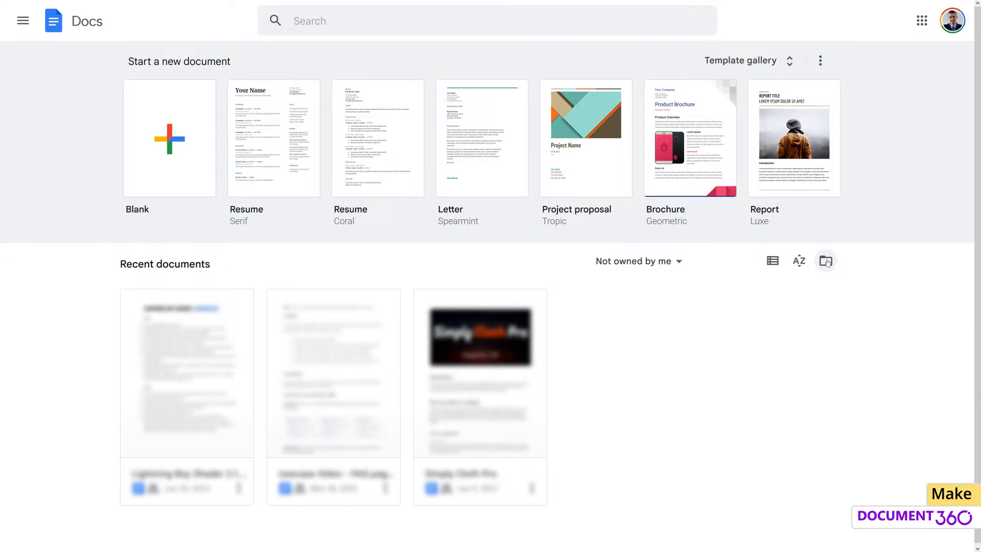
# - Open the 'Testing Make/GoogleDocs integration' doc from My Drive's Document360 article backup folder
pyautogui.click(827, 262)
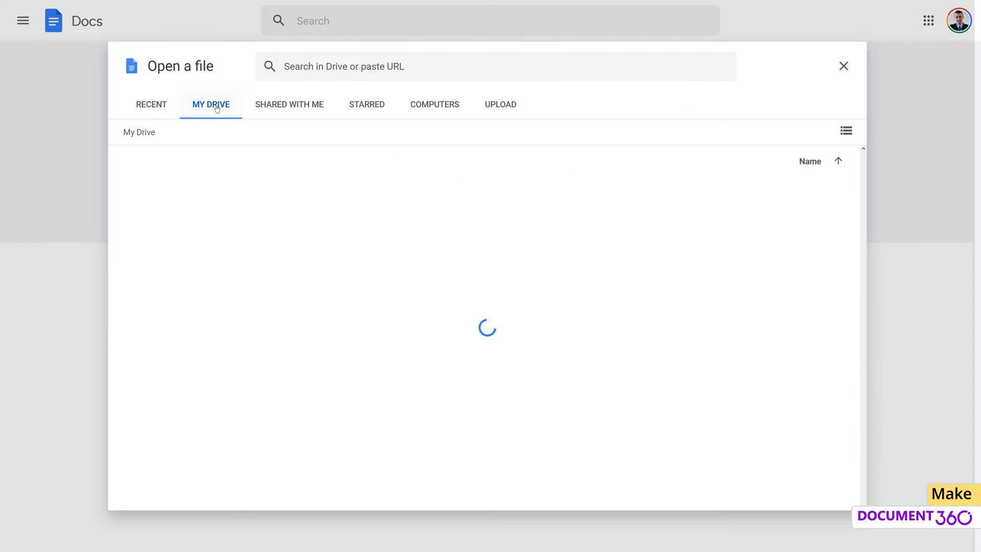
pyautogui.doubleClick(338, 230)
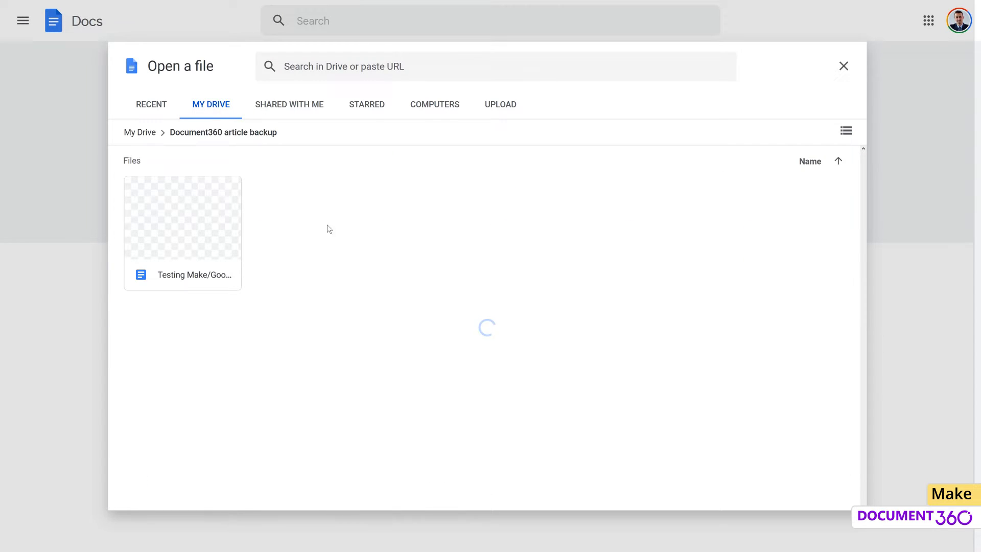
pyautogui.doubleClick(204, 241)
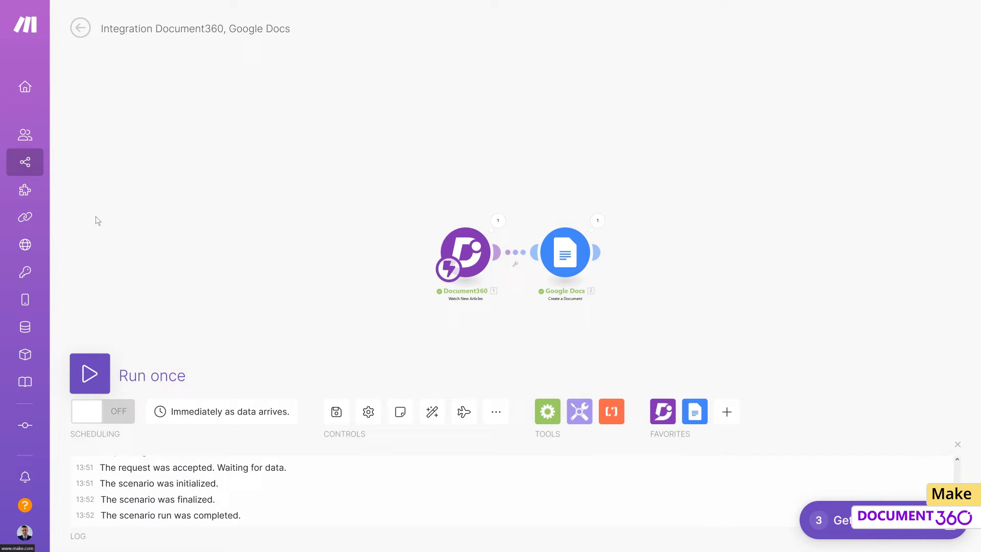
# - Turn the Integration Document360, Google Docs scenario from OFF to ON in the scenarios list
pyautogui.click(55, 162)
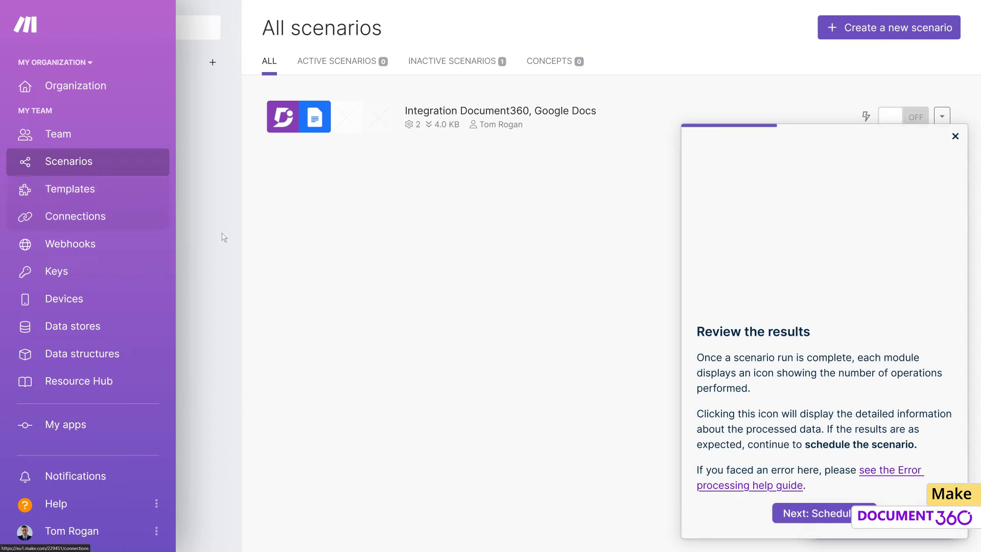
pyautogui.click(902, 117)
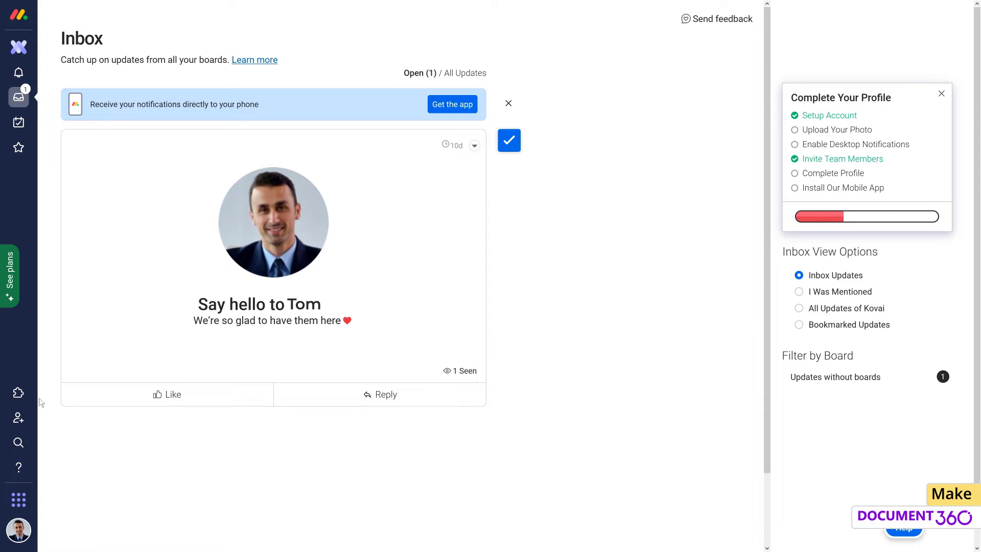
# - Browse the monday.com apps marketplace, then expand Operational plan on the Software release board
pyautogui.click(19, 394)
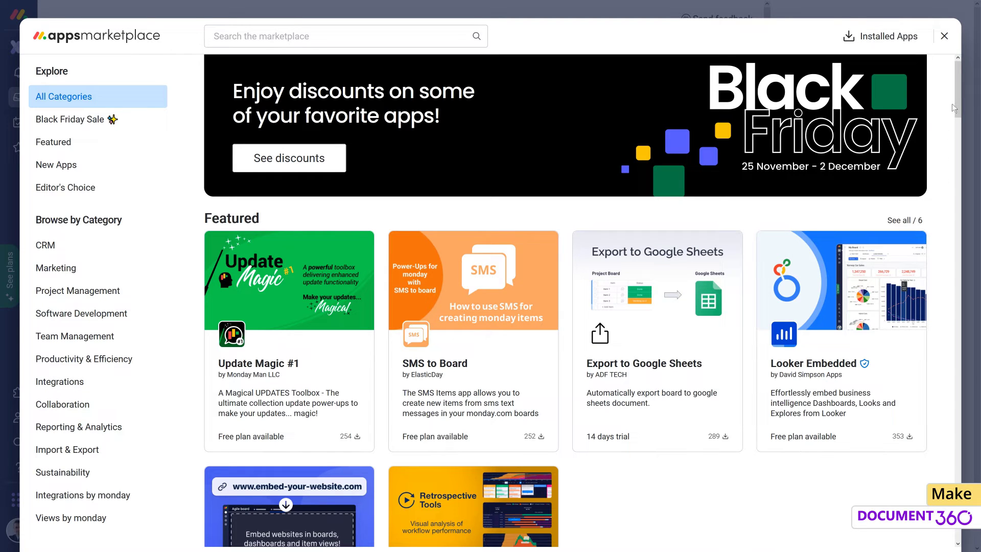
pyautogui.moveTo(957, 84); pyautogui.dragTo(957, 298)
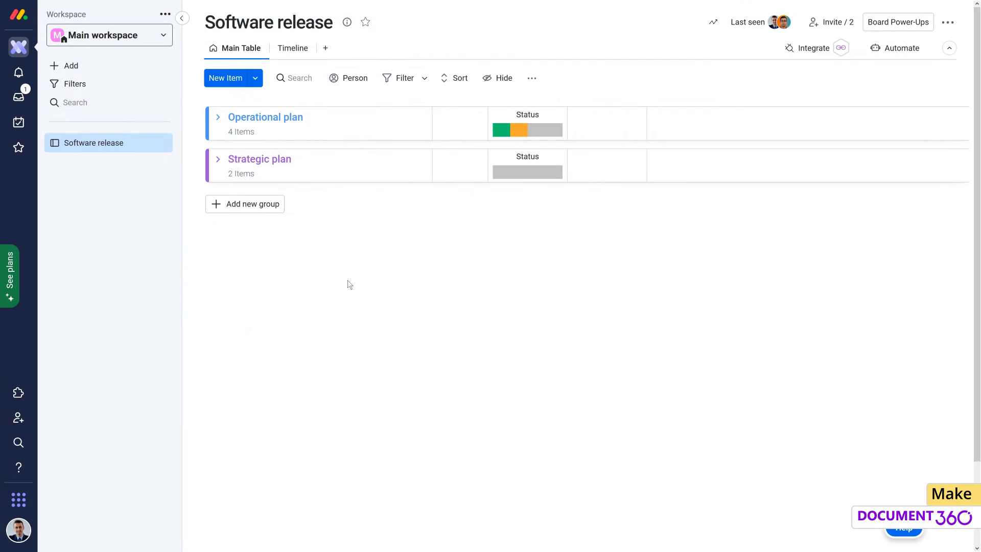
pyautogui.click(218, 119)
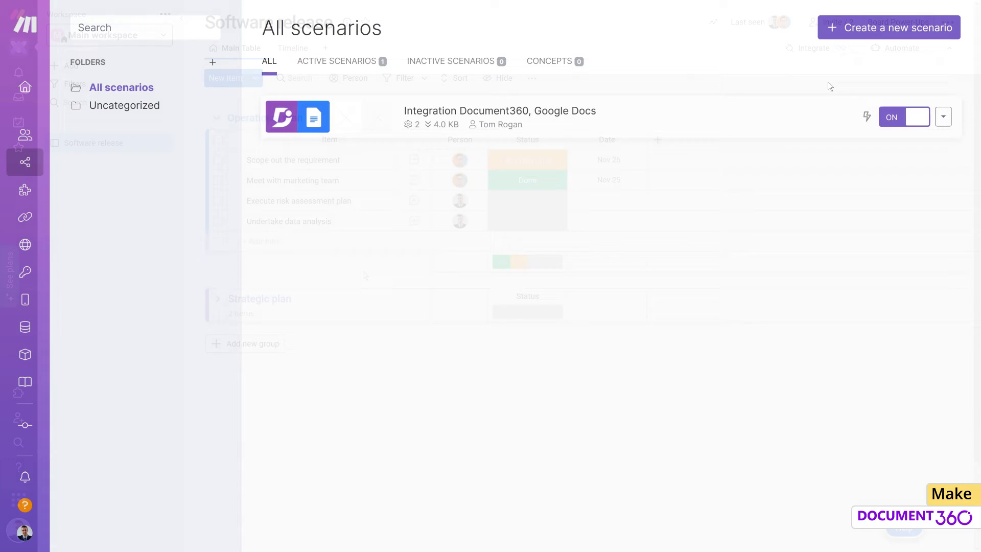
# - Start a new scenario with a Monday Watch Group's Items trigger
pyautogui.click(869, 28)
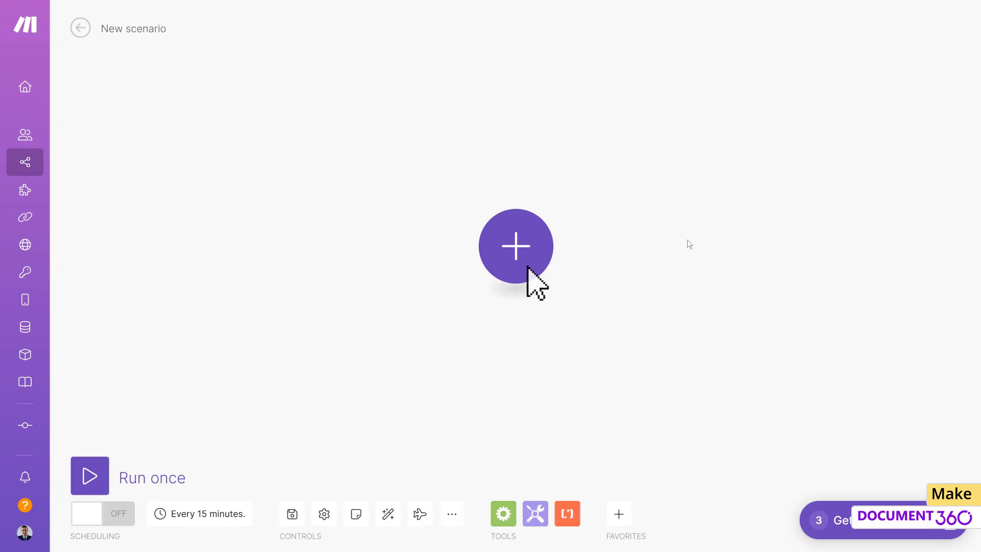
pyautogui.click(525, 250)
pyautogui.write('monday')
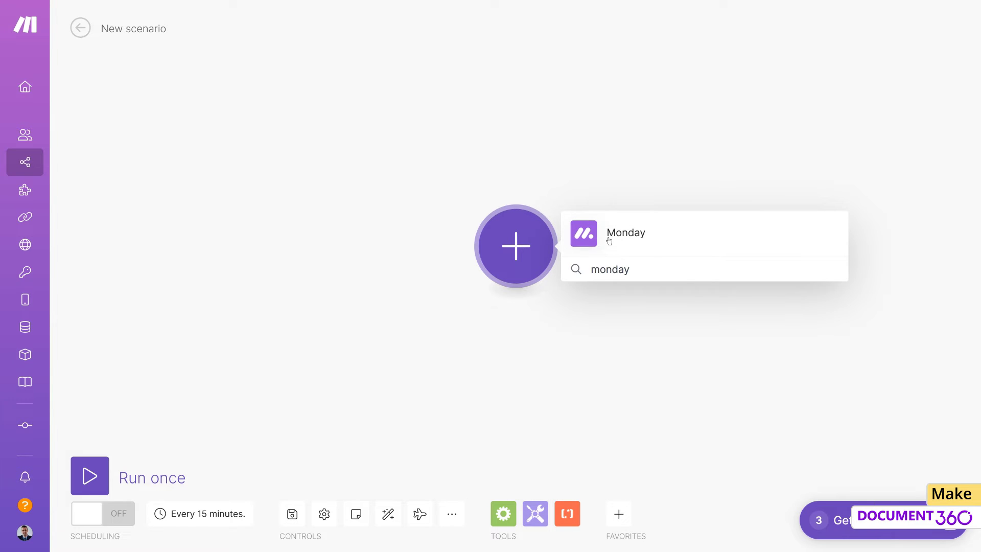
pyautogui.click(609, 236)
pyautogui.write('watch')
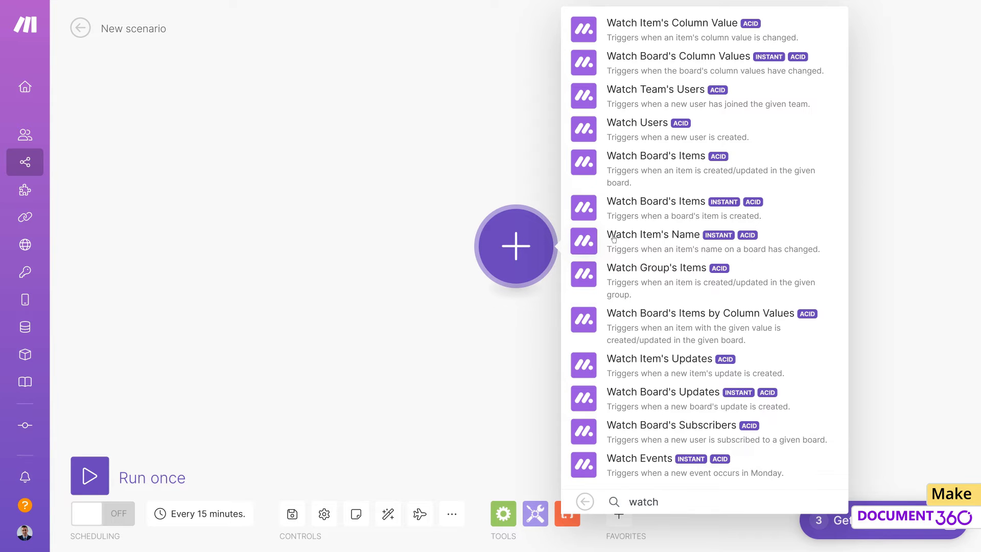
pyautogui.click(655, 269)
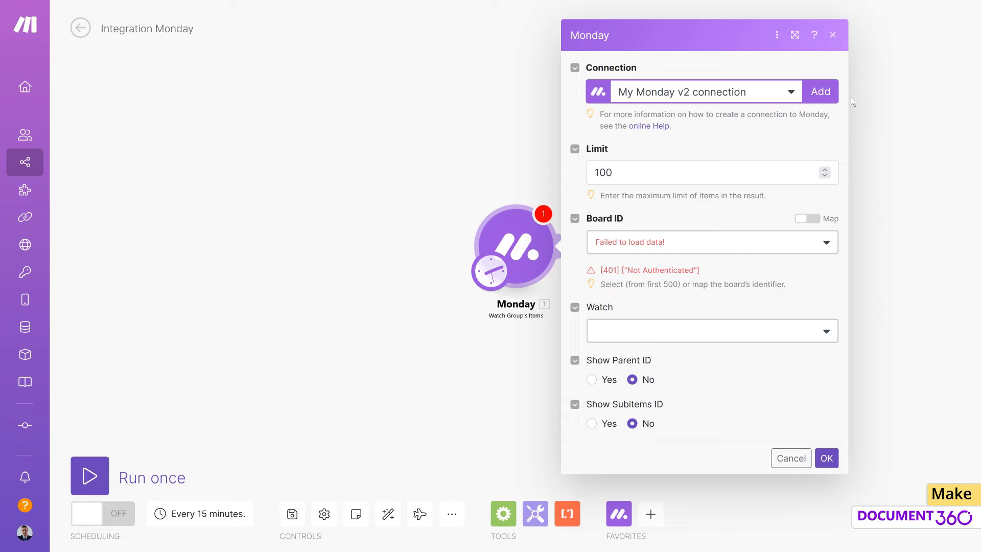
# - Create a Monday connection using the personal API token copied from monday.com admin settings
pyautogui.click(829, 92)
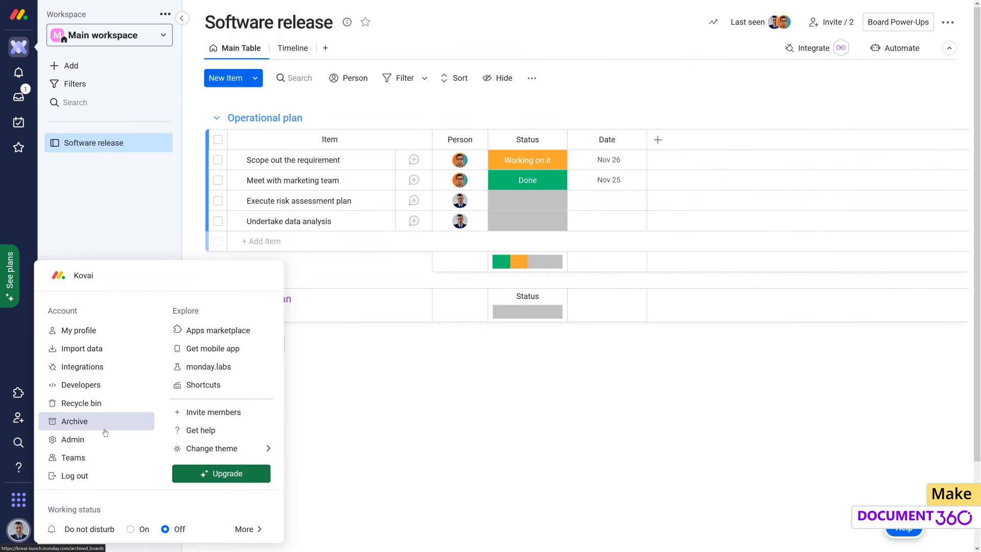
pyautogui.click(103, 440)
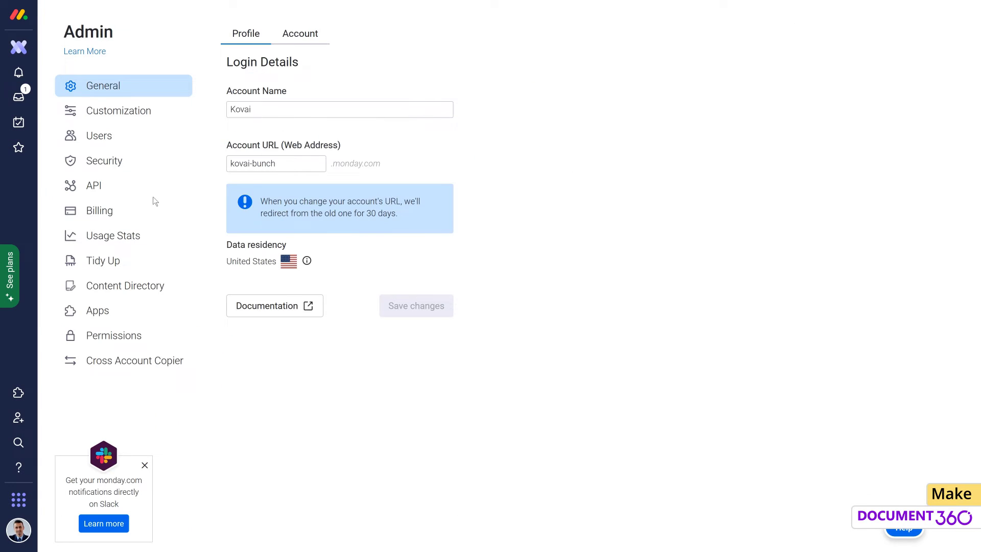
pyautogui.click(153, 185)
pyautogui.click(437, 80)
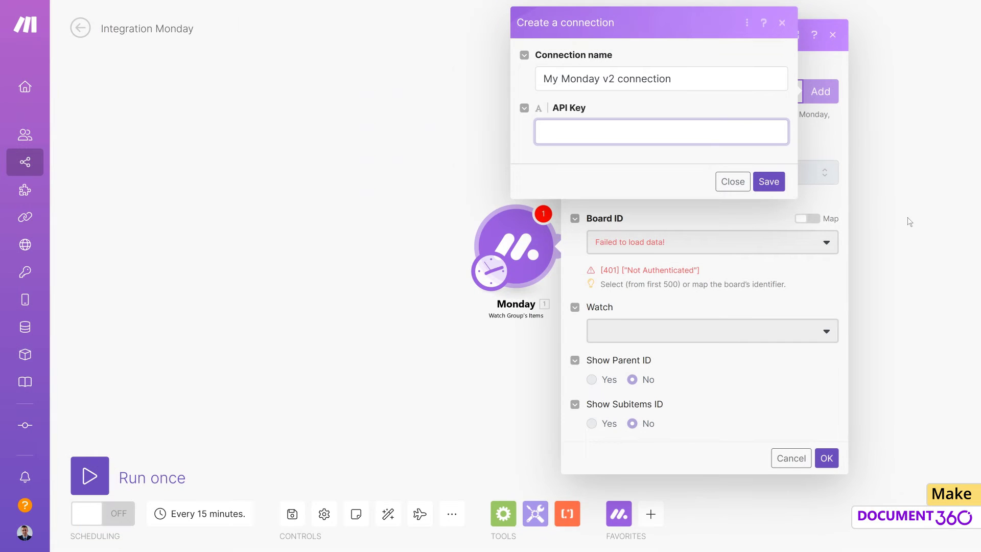
pyautogui.hotkey('ctrl', 'v')
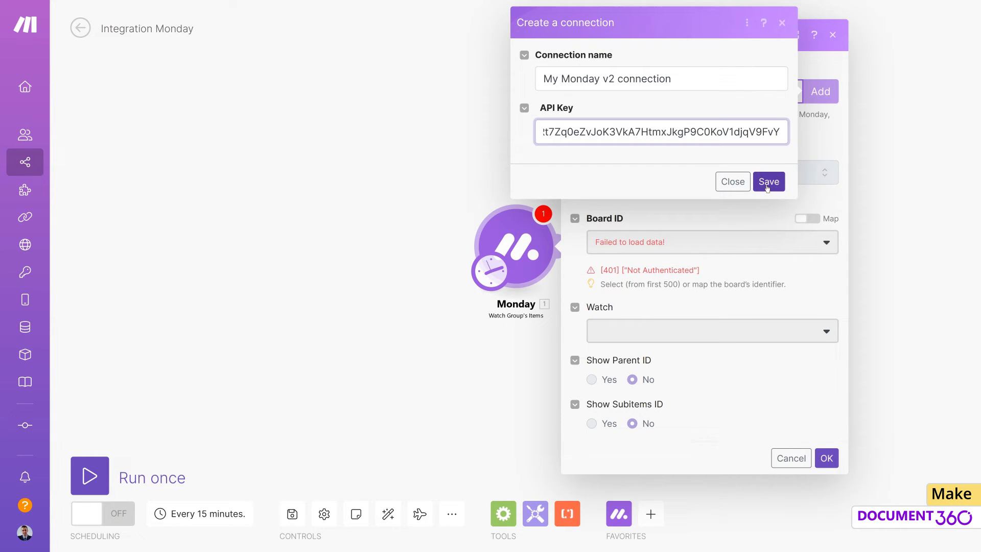
pyautogui.click(768, 182)
# - Set Board Software release, Group Operational plan, watch New Items, and include parent ID
pyautogui.click(714, 252)
pyautogui.click(771, 280)
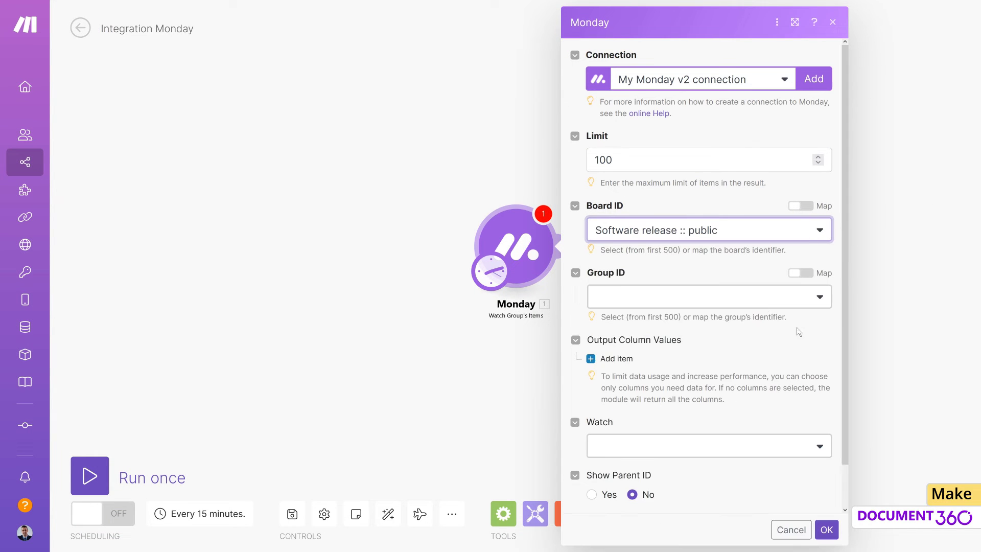
pyautogui.click(768, 306)
pyautogui.click(745, 325)
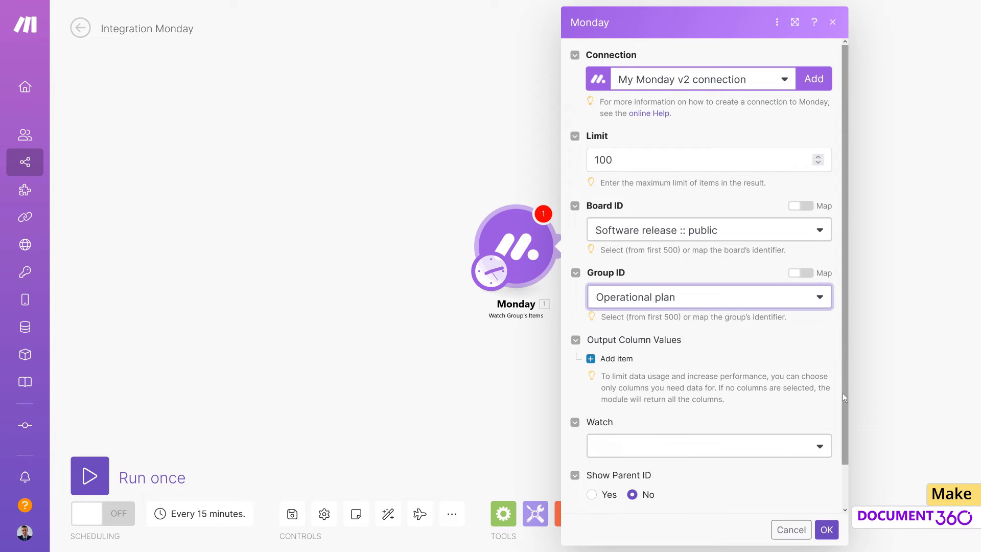
pyautogui.scroll(-1, 842, 394)
pyautogui.click(821, 403)
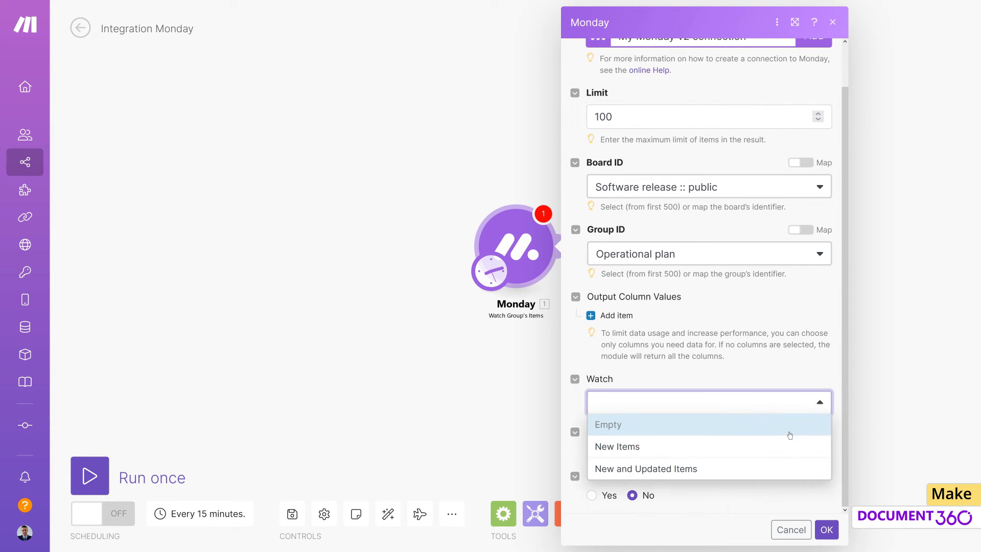
pyautogui.click(775, 448)
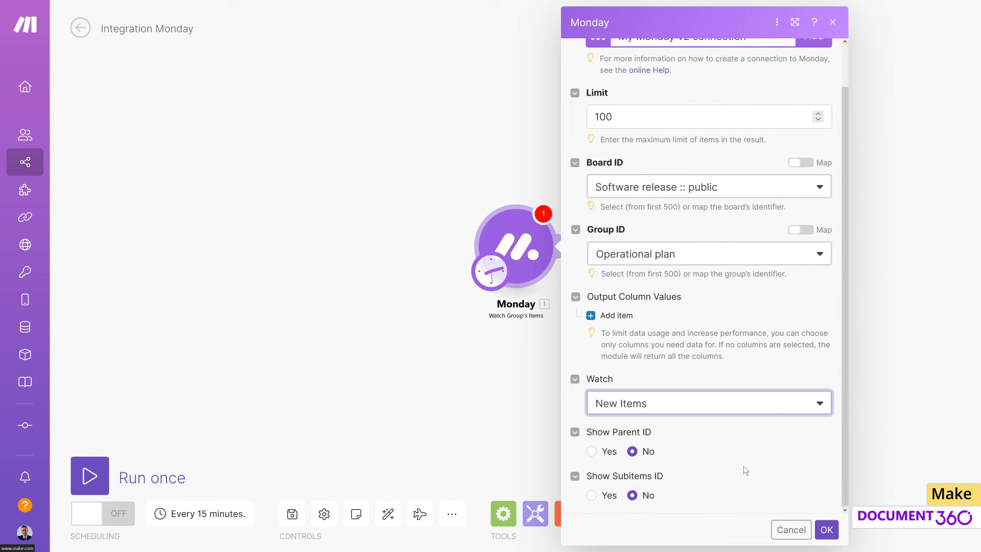
pyautogui.click(593, 452)
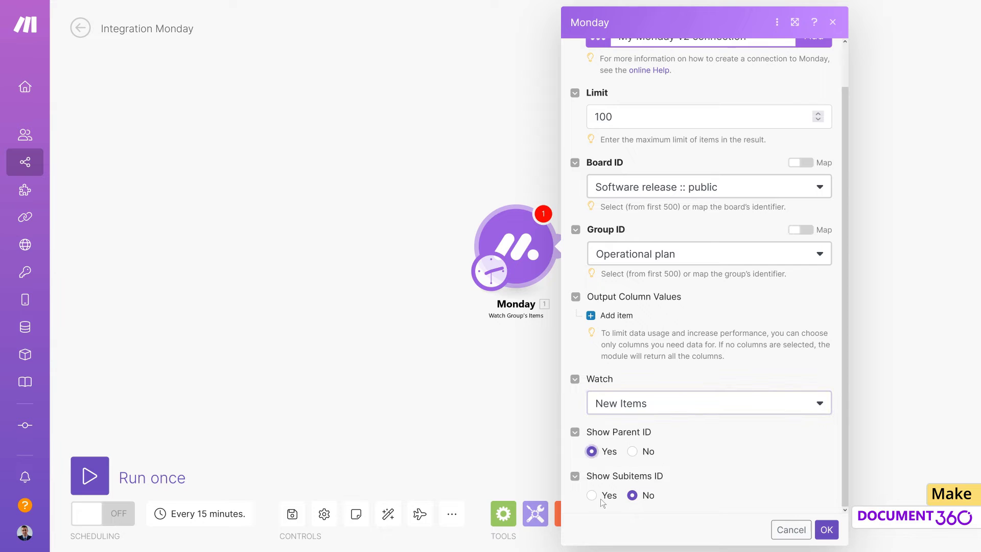
# - Confirm the Monday trigger and add a Document360 Create an Article module after it
pyautogui.click(825, 531)
pyautogui.click(576, 251)
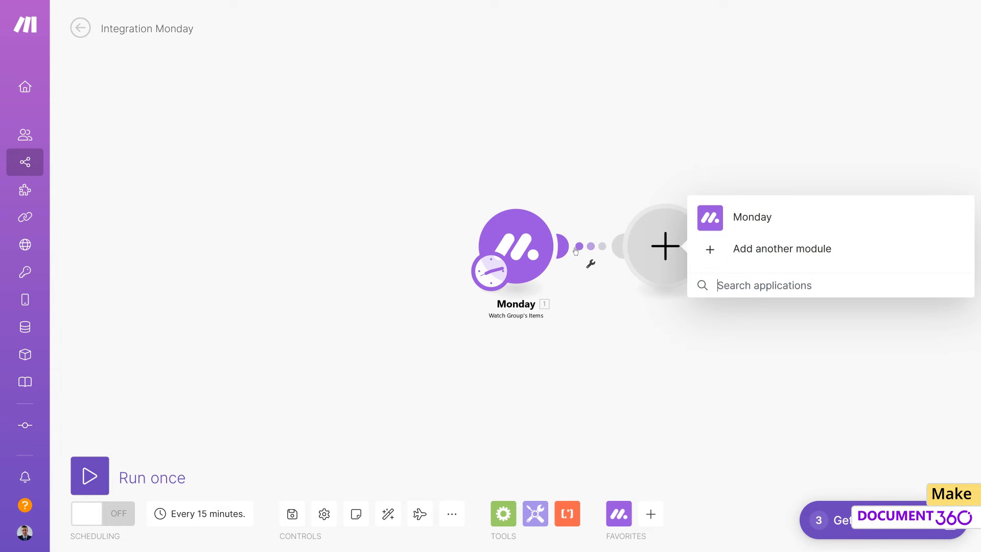
pyautogui.write('document3')
pyautogui.click(736, 29)
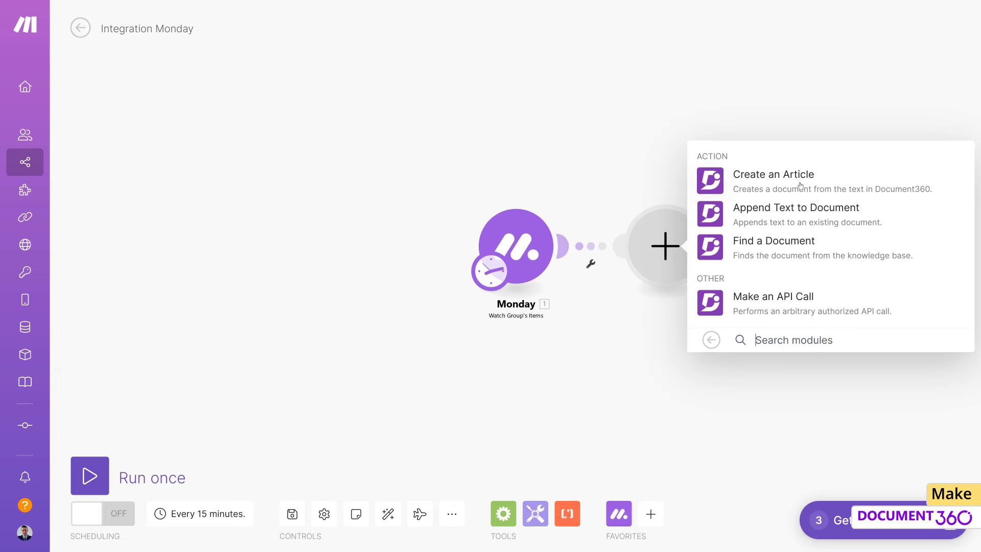
pyautogui.click(800, 180)
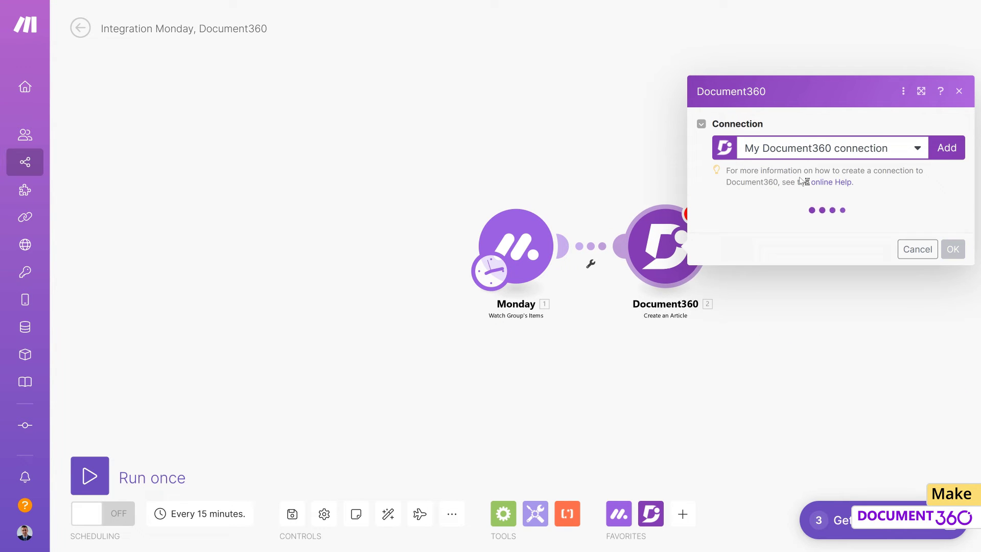
# - Map item Name to the title and group Title, Created at, State to content, in category Monday.com integration (Make)
pyautogui.click(839, 228)
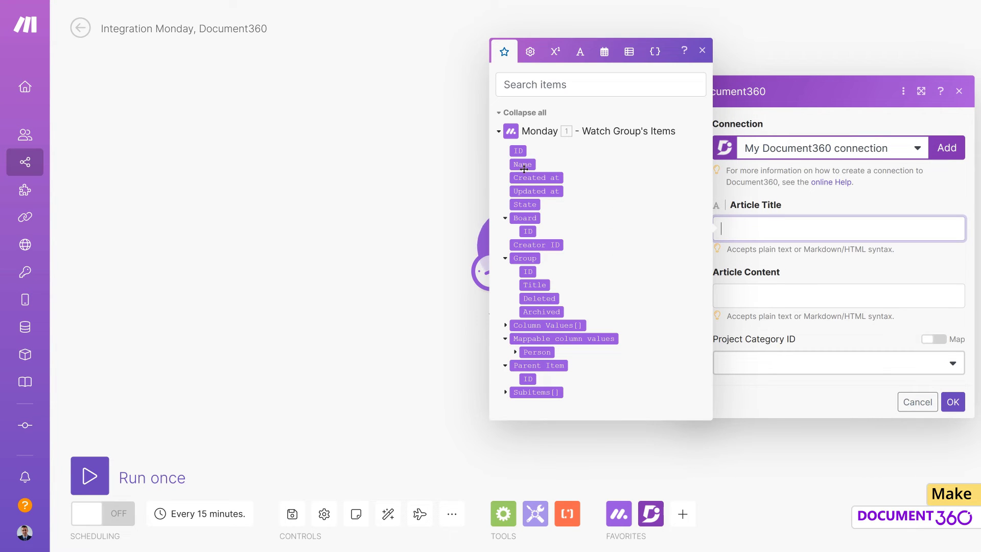
pyautogui.click(522, 164)
pyautogui.press('Tab')
pyautogui.click(544, 352)
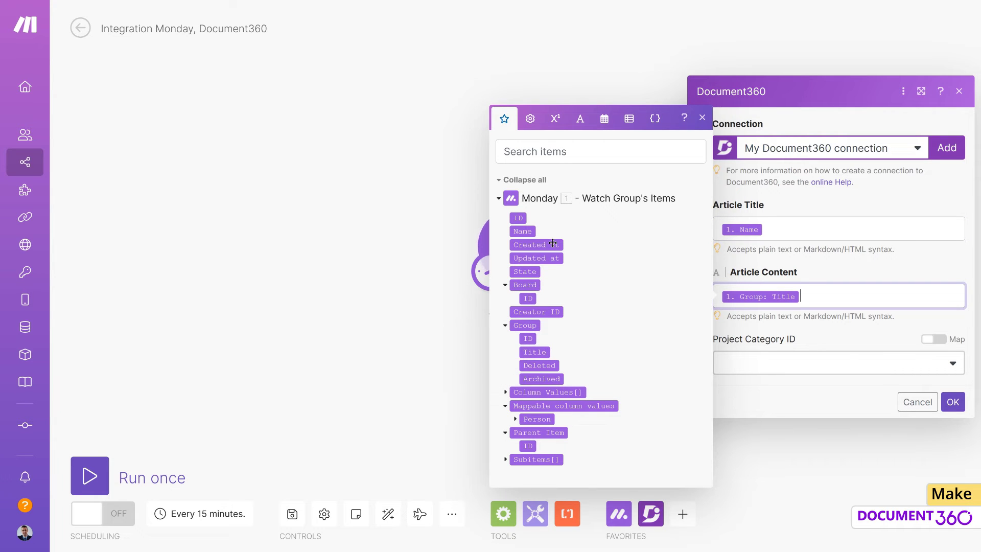
pyautogui.click(553, 244)
pyautogui.click(532, 271)
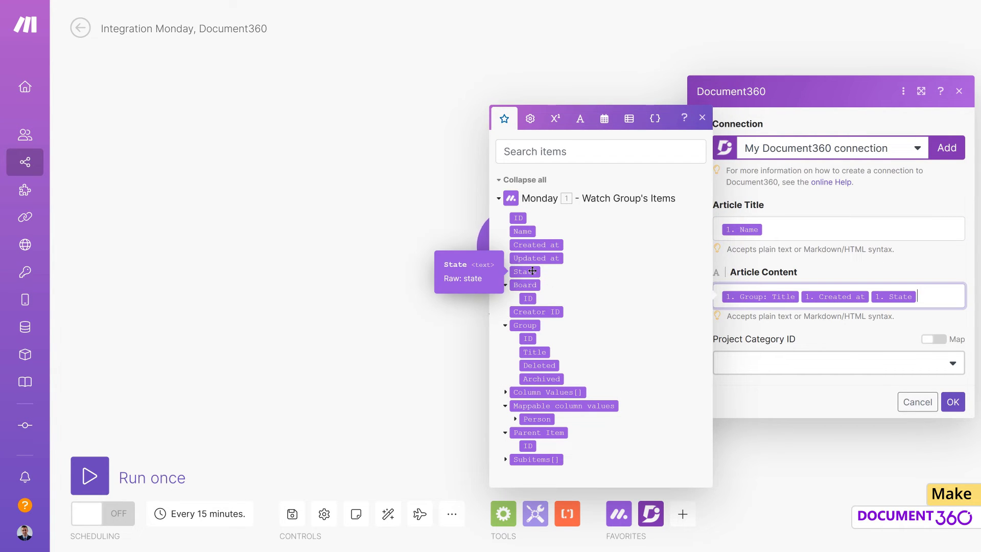
pyautogui.click(838, 363)
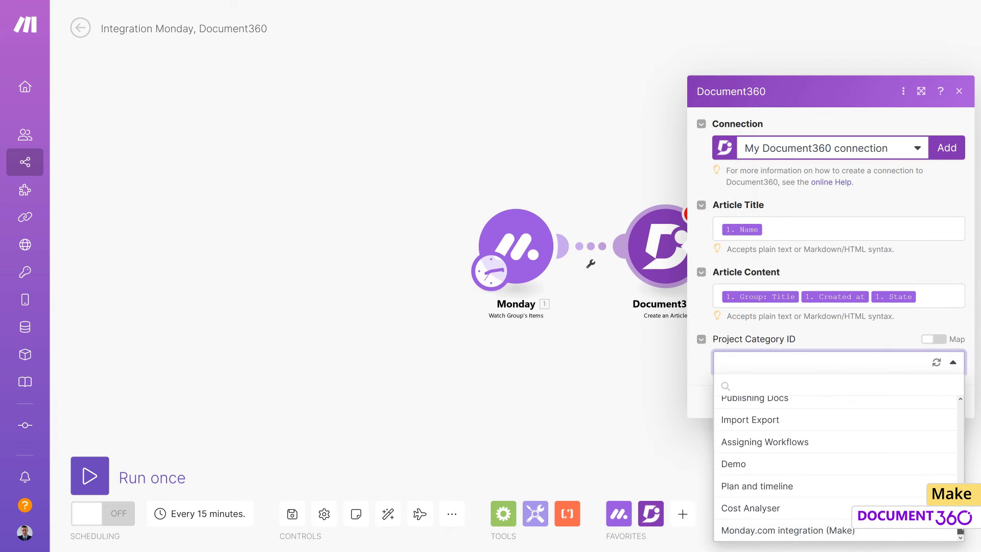
pyautogui.click(853, 532)
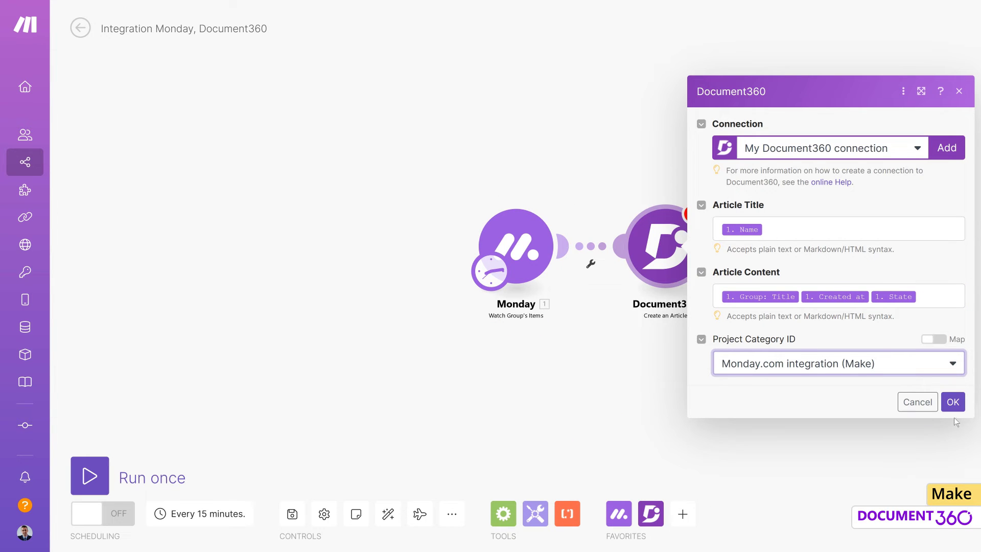
pyautogui.click(954, 402)
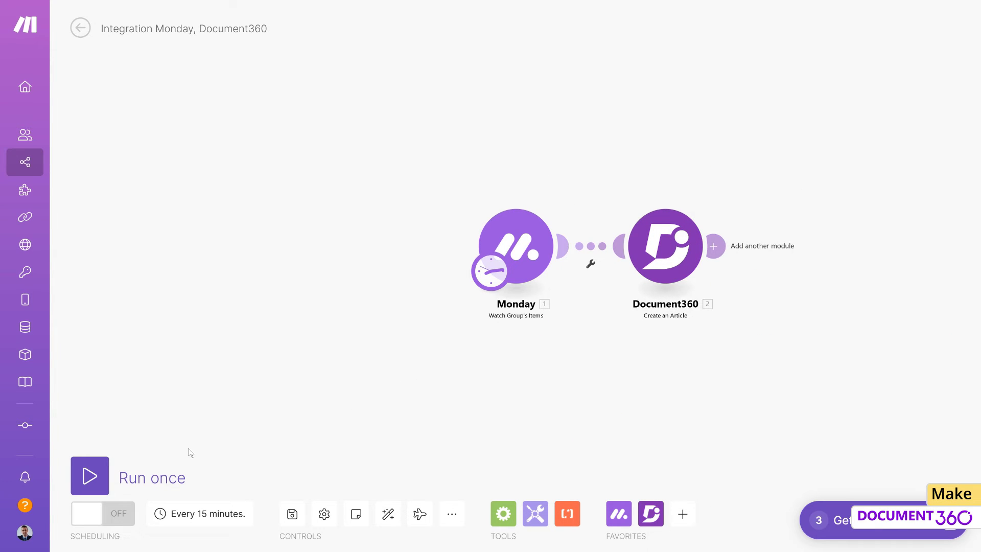
# - Run the scenario once and add a 'Work on data requirements' item to Operational plan
pyautogui.click(91, 476)
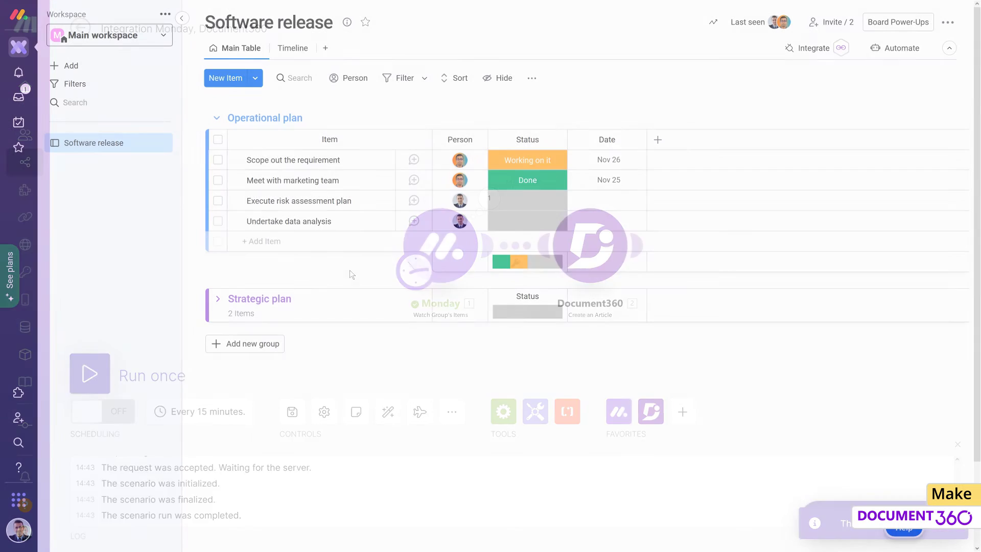
pyautogui.click(307, 242)
pyautogui.write('Work on data requirements')
pyautogui.press('Return')
# - Assign a person to the new item, set status Working on it and date Dec 9
pyautogui.click(460, 241)
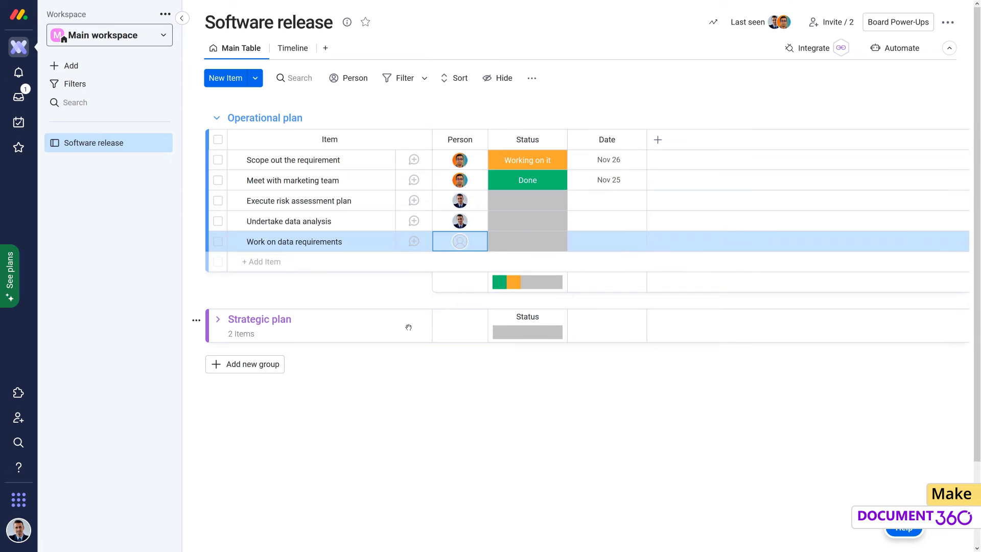
pyautogui.click(527, 241)
pyautogui.click(527, 271)
pyautogui.click(608, 241)
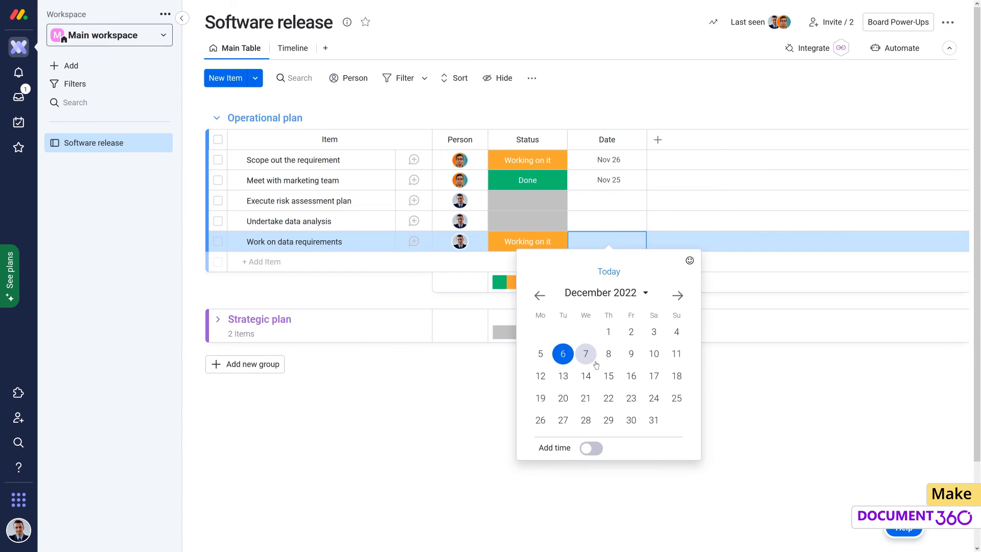
pyautogui.click(631, 354)
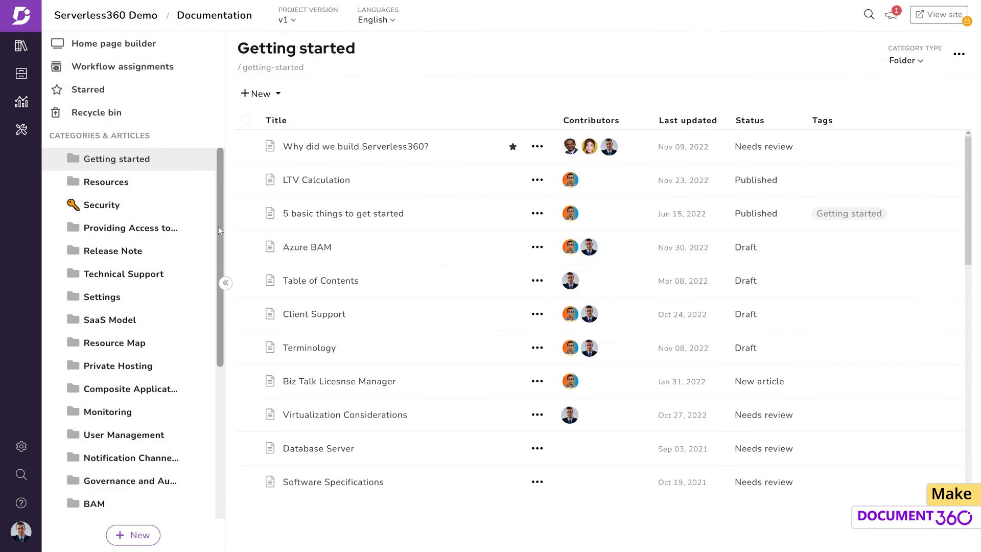
# - Open the 'Work on data requirements' article inside the Monday.com integration (Make) category
pyautogui.scroll(-7, 218, 418)
pyautogui.scroll(-3, 153, 460)
pyautogui.click(128, 450)
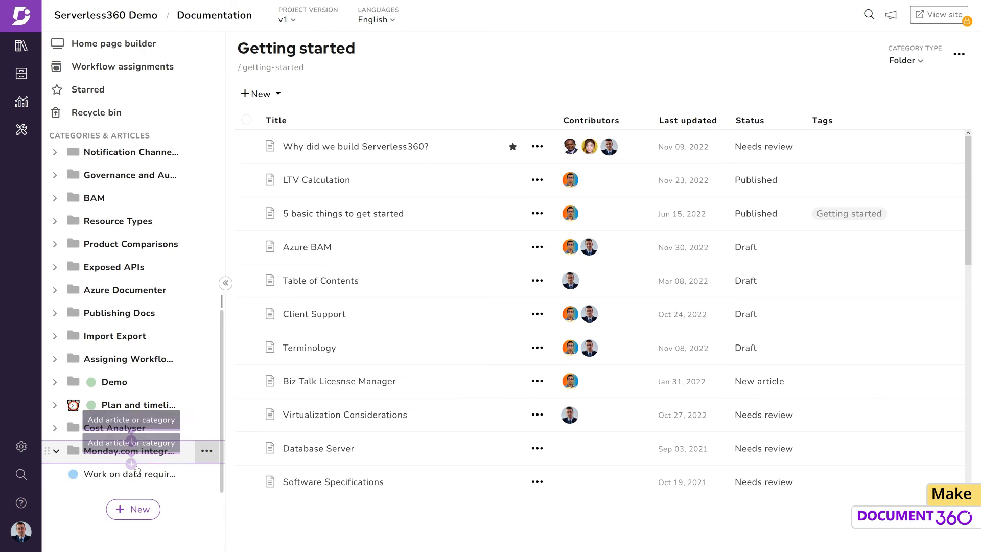
pyautogui.click(139, 476)
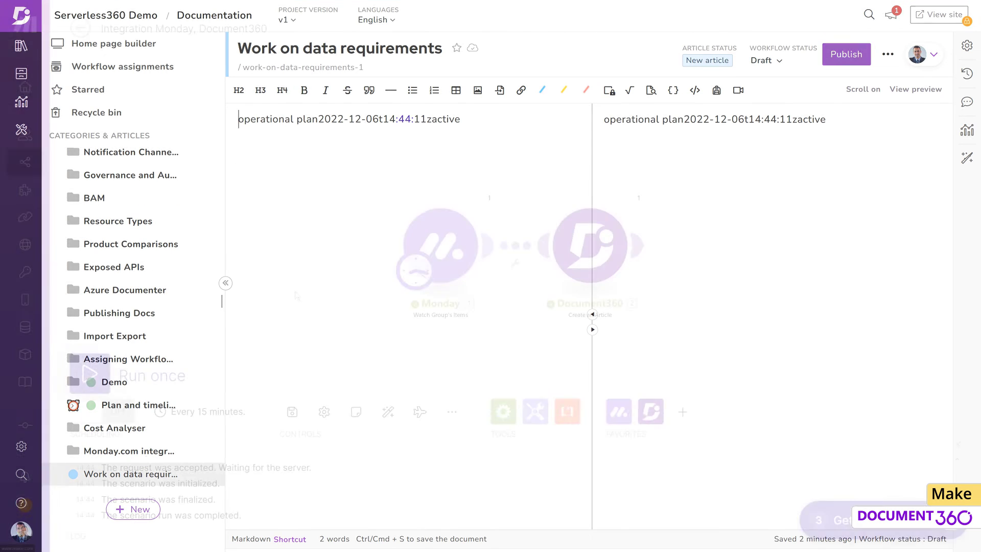
# - Switch on the Integration Monday, Document360 scenario and submit a 'Webinar prep Q3' item to test it
pyautogui.click(68, 161)
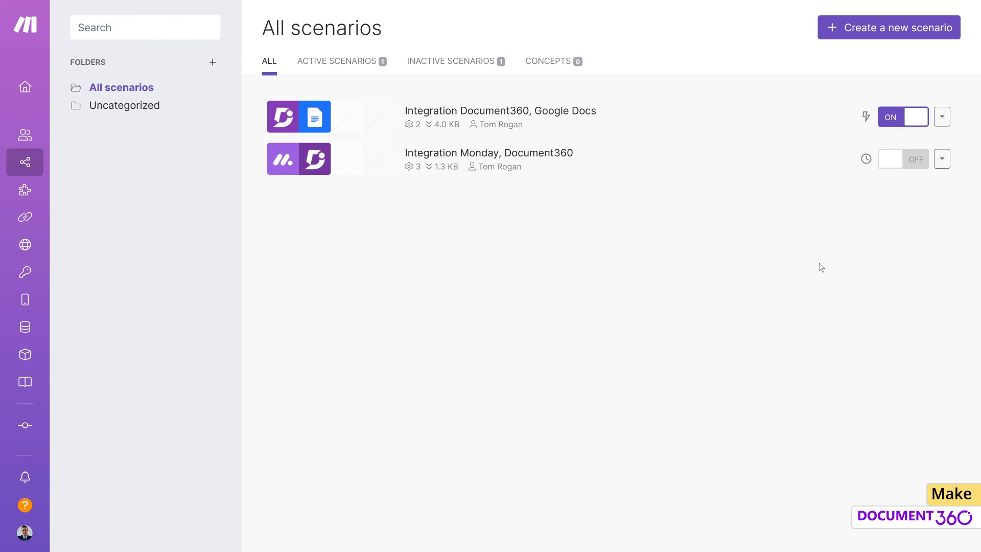
pyautogui.click(909, 169)
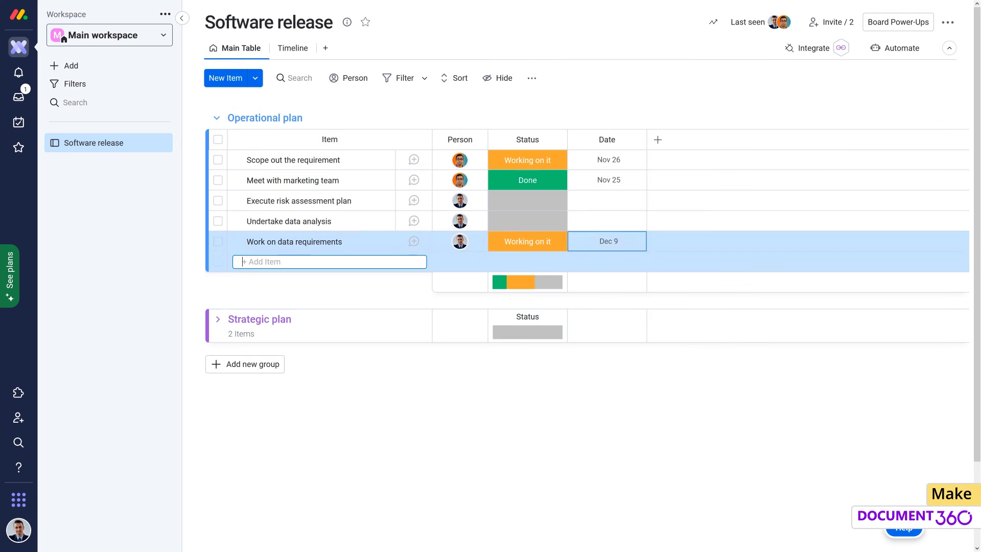
pyautogui.write('Webinar prep Q3')
pyautogui.press('Return')
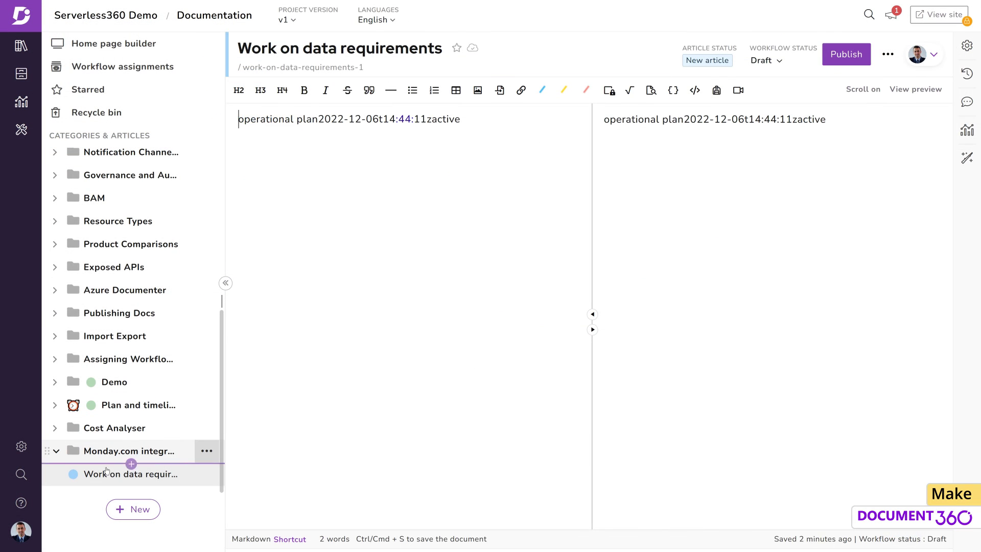
pyautogui.click(130, 450)
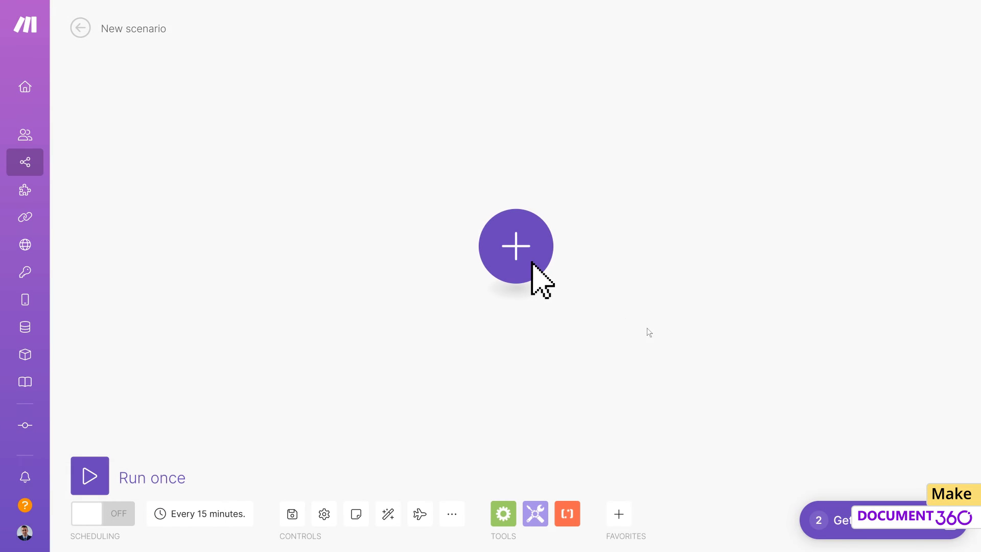
# - Start the new scenario with Asana's Add a Task to a Project module
pyautogui.click(534, 256)
pyautogui.write('asa')
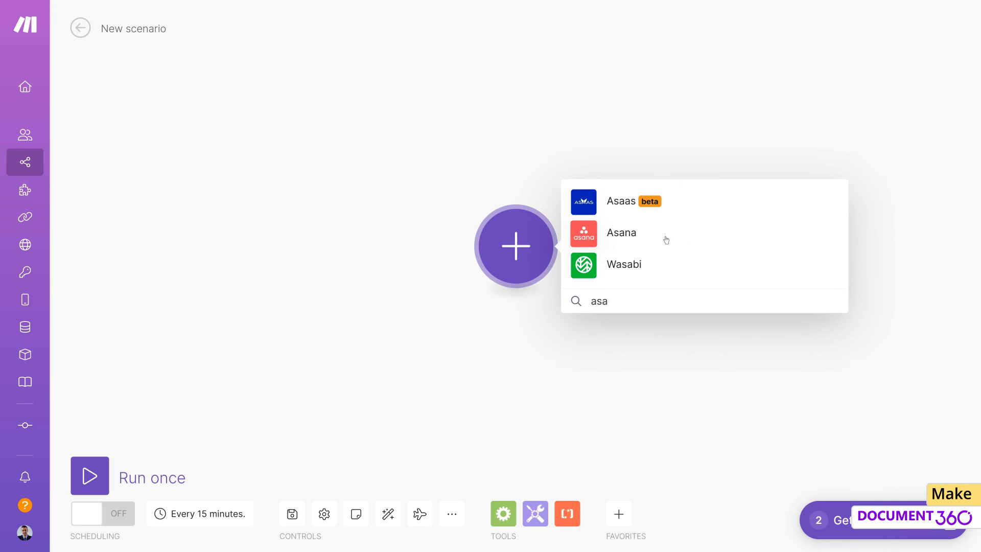
pyautogui.click(632, 235)
pyautogui.click(664, 443)
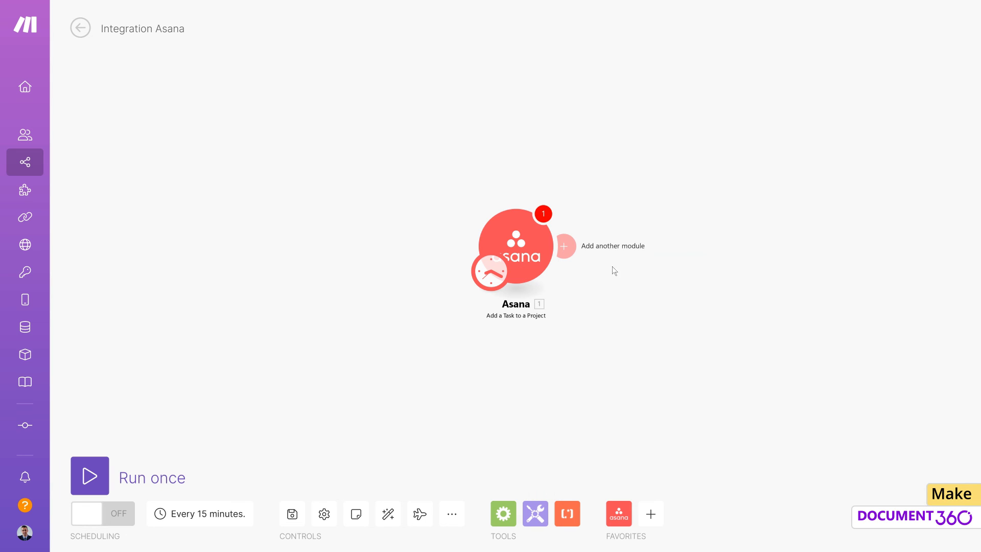
# - Add a Document360 Append Text step targeting Software Specifications, appending the executionId variable
pyautogui.click(562, 247)
pyautogui.write('document')
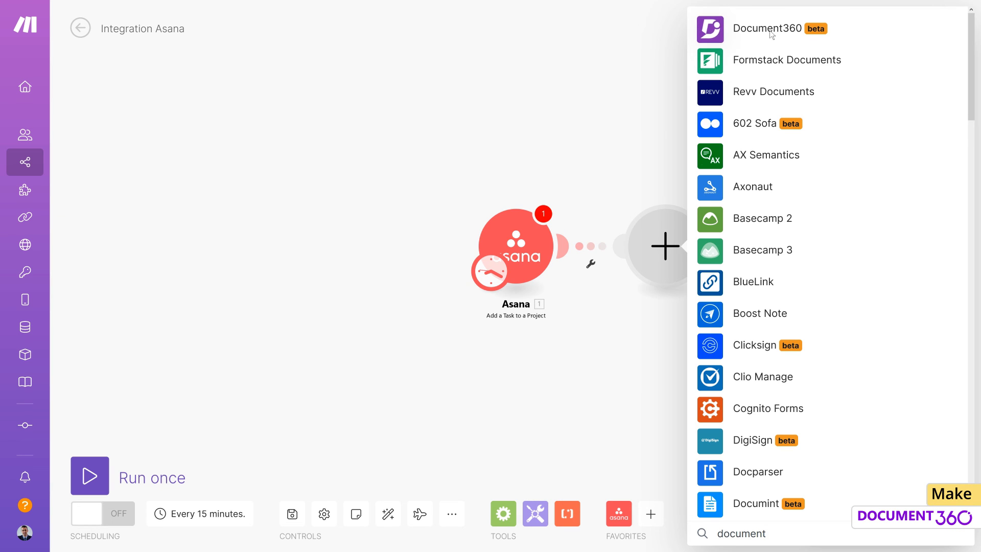
pyautogui.click(770, 30)
pyautogui.click(806, 214)
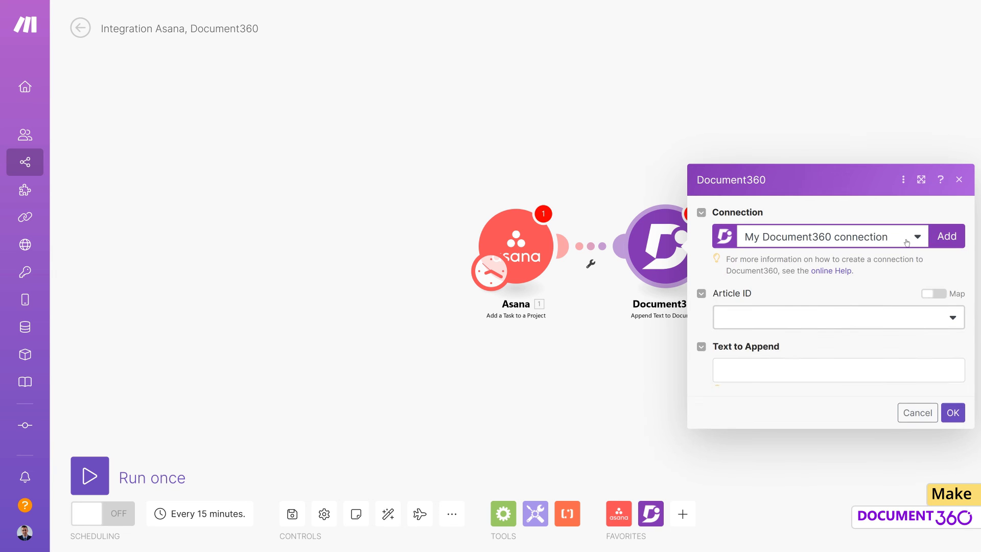
pyautogui.click(859, 373)
pyautogui.click(839, 315)
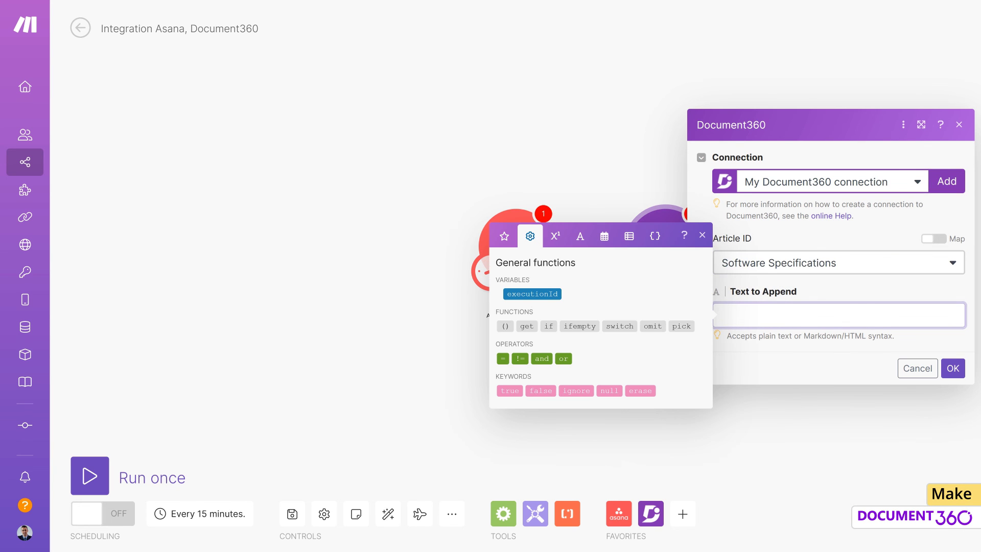
pyautogui.click(530, 293)
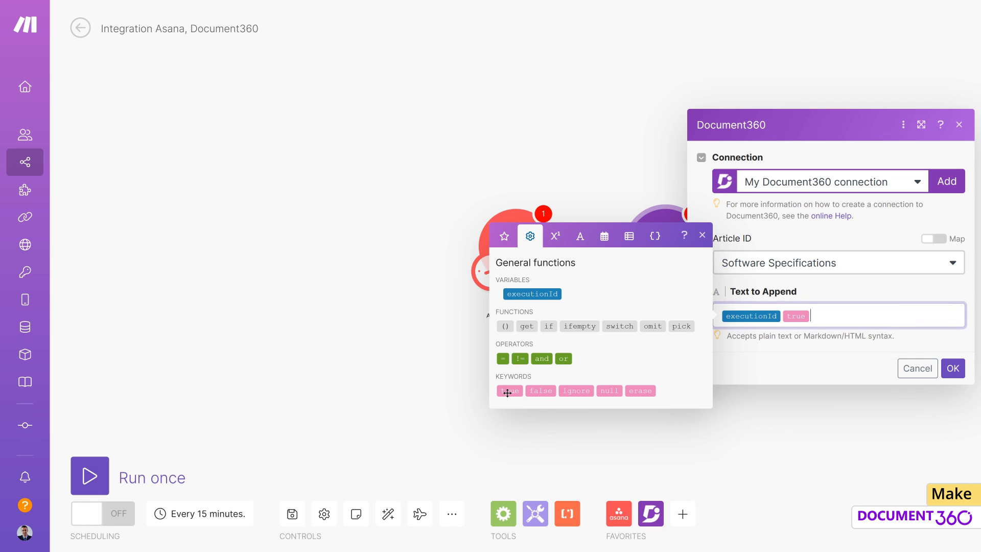
pyautogui.click(954, 369)
# - Begin adding another module and scroll through the available apps
pyautogui.click(808, 247)
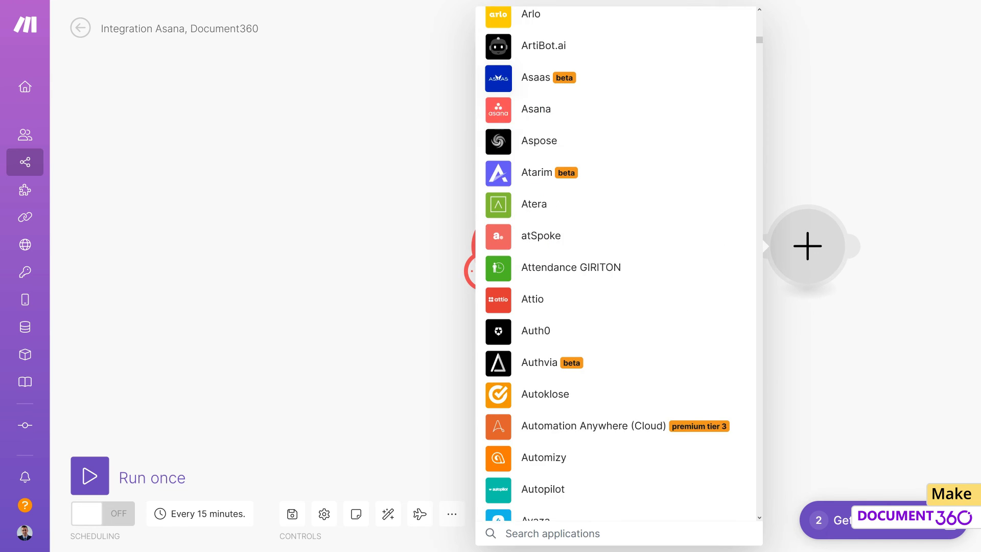
pyautogui.scroll(-3, 619, 263)
pyautogui.scroll(-10, 618, 263)
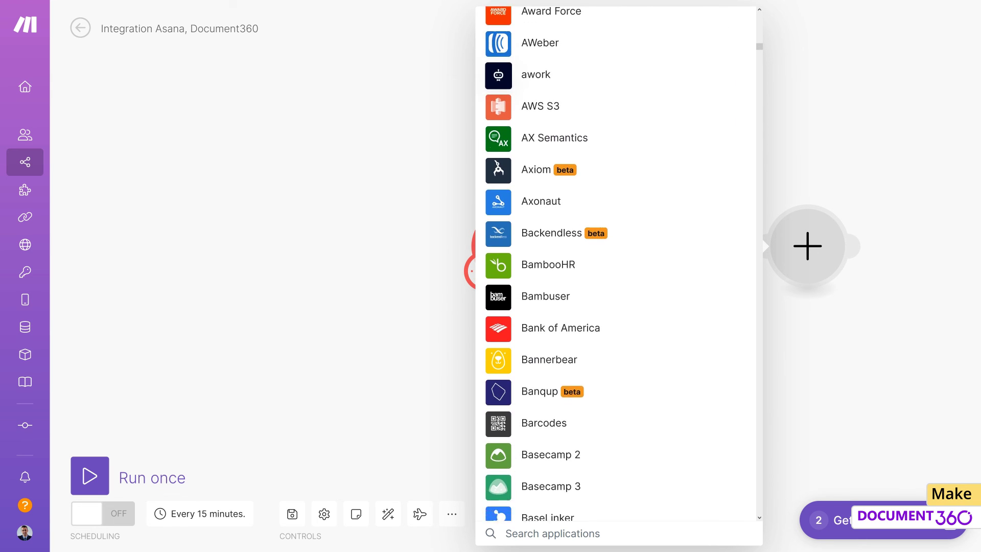
pyautogui.scroll(-10, 618, 263)
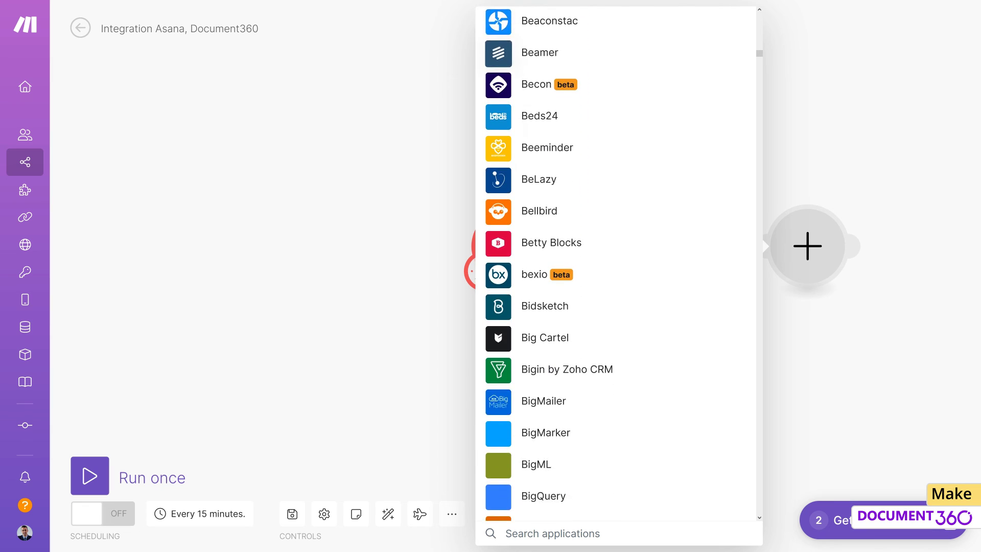